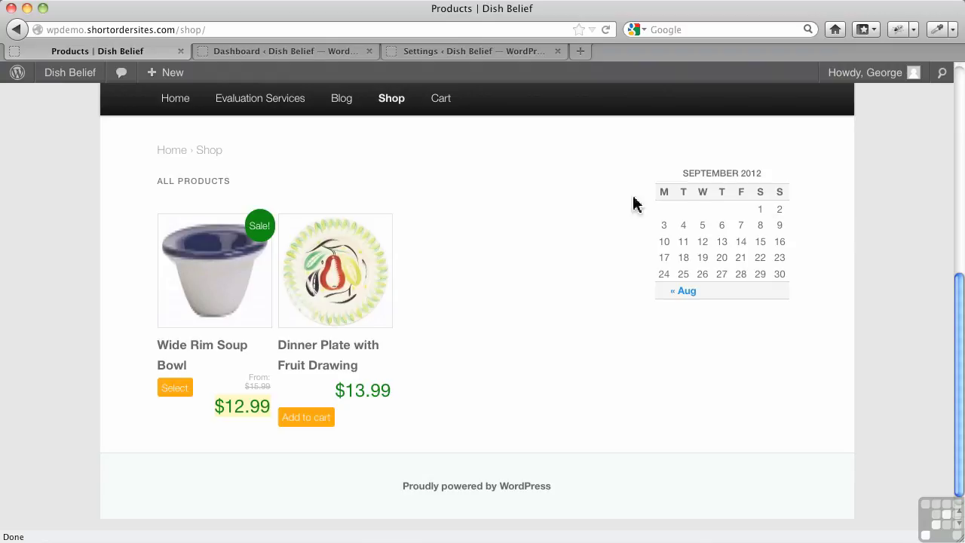
# - Open the widget settings in the WordPress dashboard and remove the Calendar widget from the Main Sidebar
pyautogui.click(299, 55)
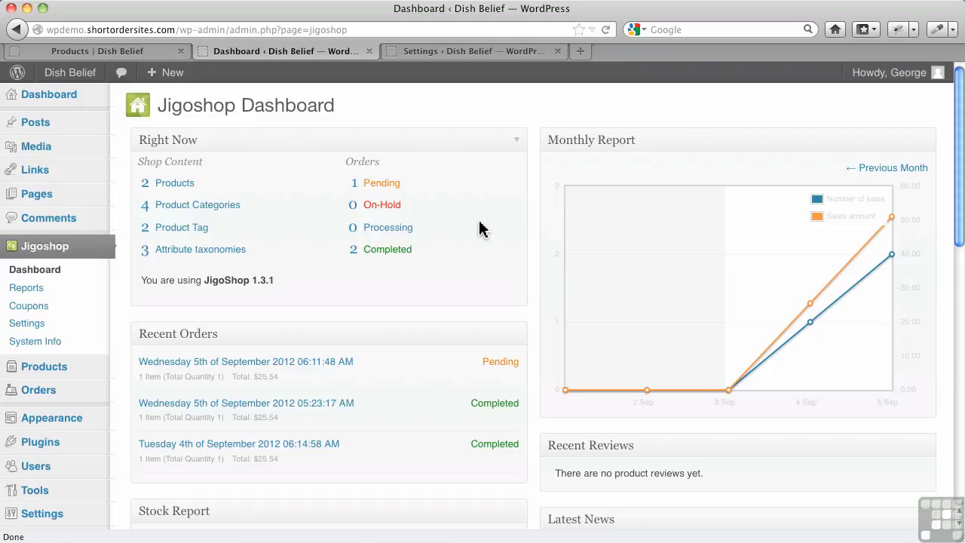
pyautogui.moveTo(71, 425)
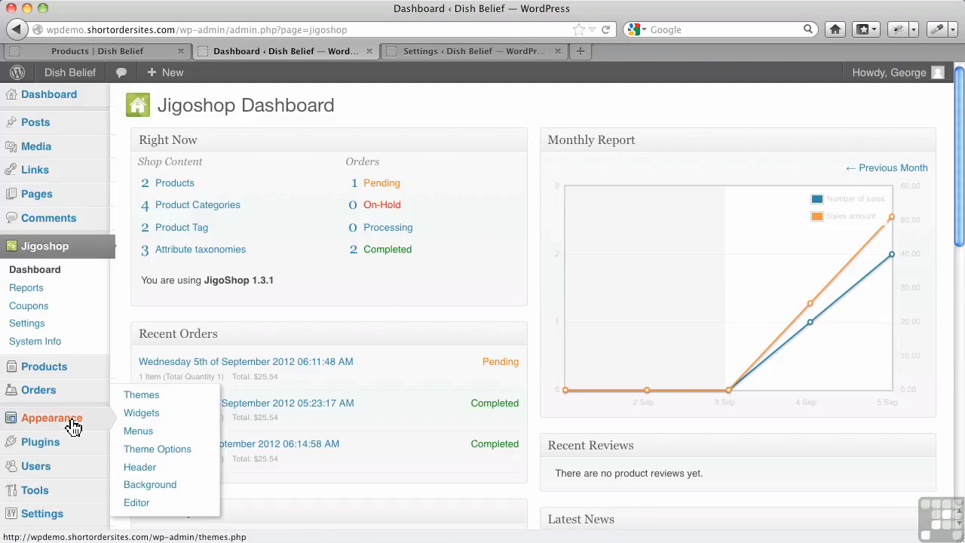
pyautogui.click(143, 419)
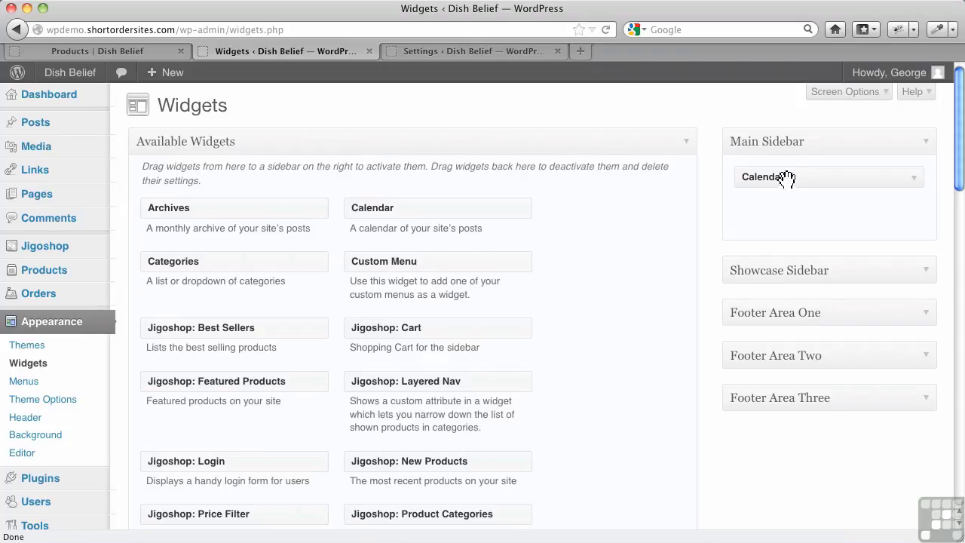
pyautogui.moveTo(669, 185); pyautogui.dragTo(376, 211)
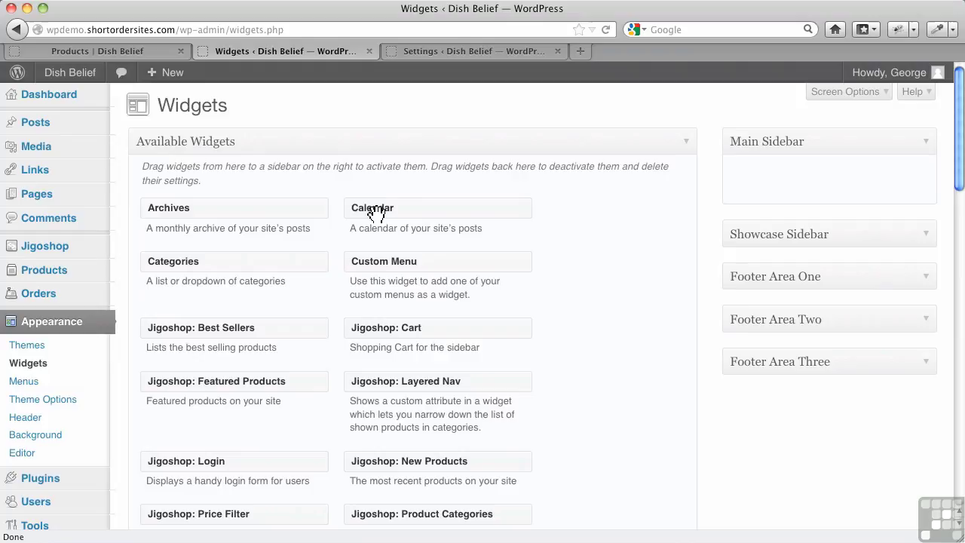
# - Add the Jigoshop: Price Filter widget to the Main Sidebar with the title "Choose by price" and save it
pyautogui.scroll(-2, 272, 453)
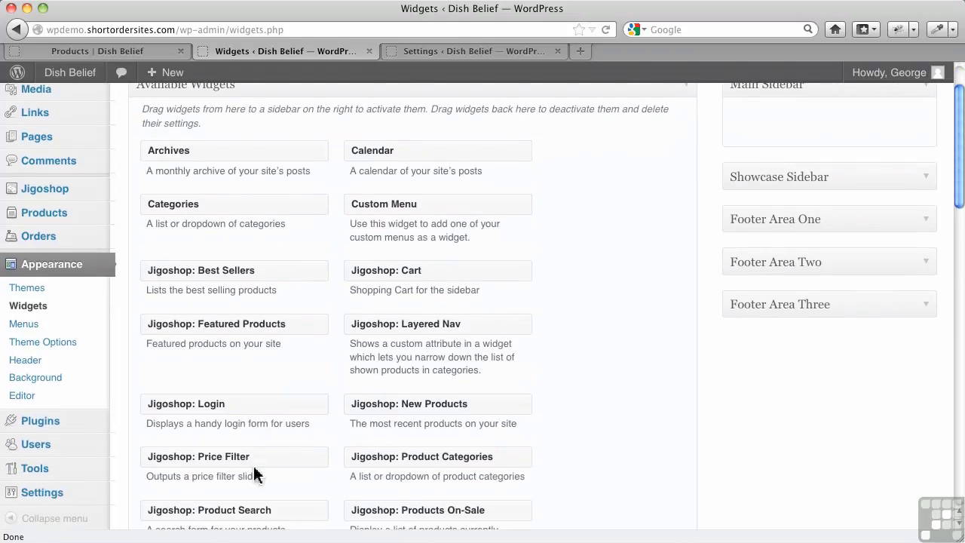
pyautogui.moveTo(247, 456); pyautogui.dragTo(797, 128)
pyautogui.click(784, 163)
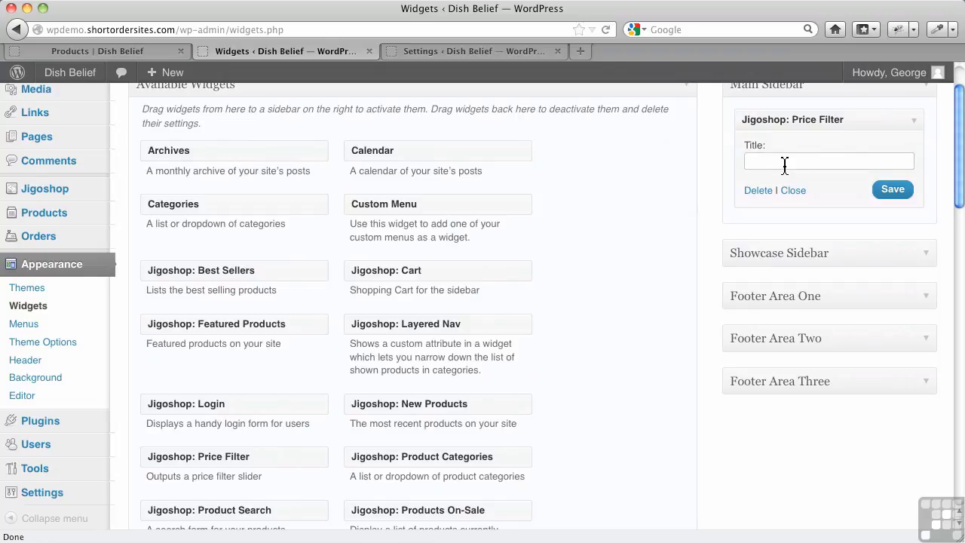
pyautogui.write('Choose by')
pyautogui.click(802, 176)
pyautogui.click(876, 190)
# - Reload the shop page and filter the products to the $6 - $15 price range
pyautogui.click(92, 51)
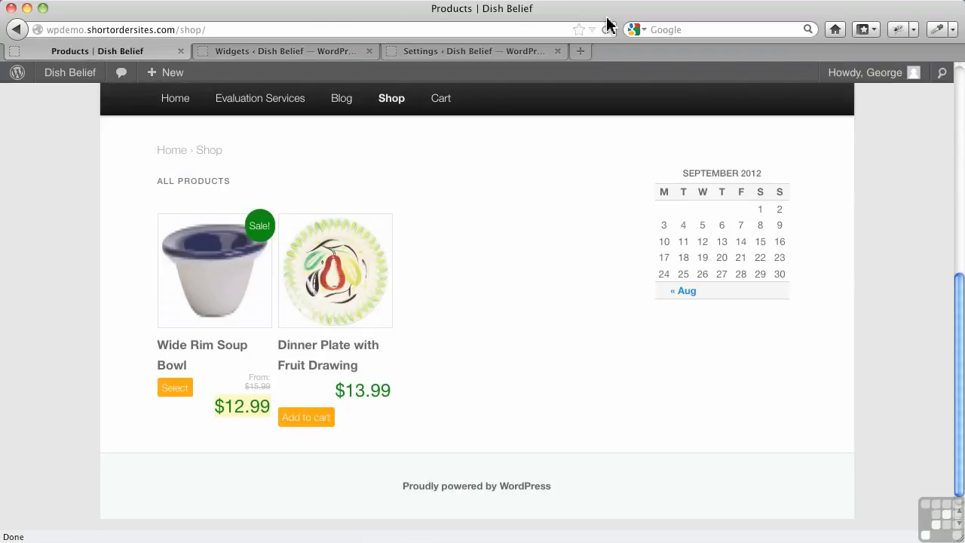
pyautogui.click(608, 28)
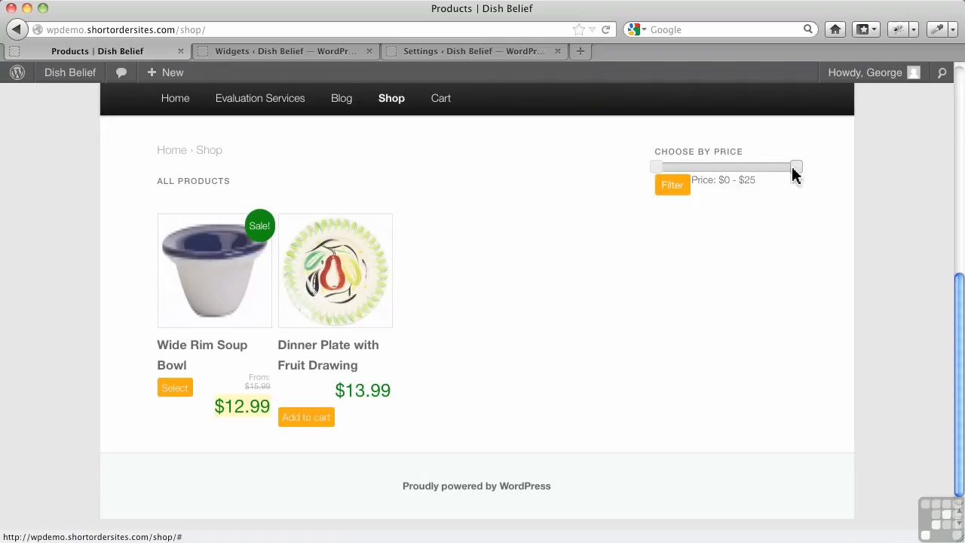
pyautogui.moveTo(796, 170); pyautogui.dragTo(771, 169)
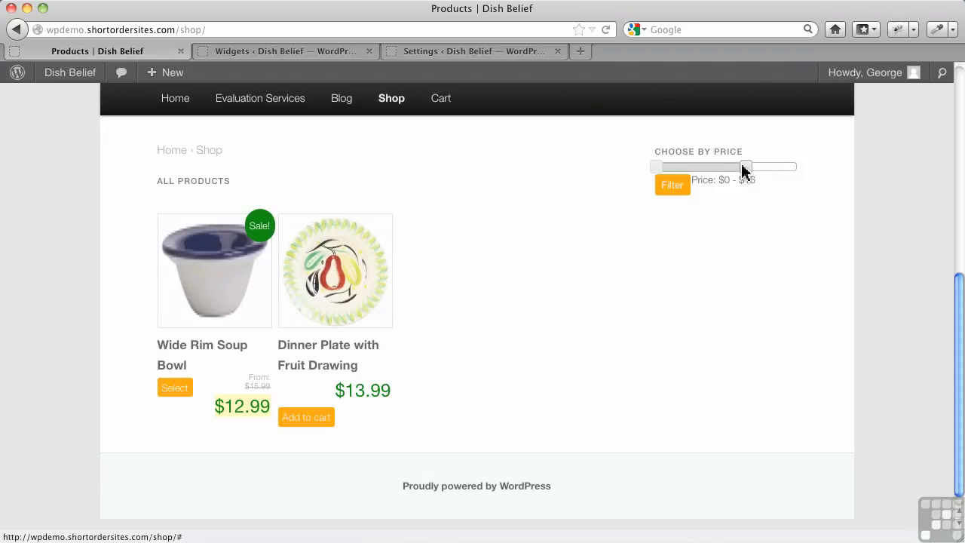
pyautogui.moveTo(748, 173); pyautogui.dragTo(744, 172)
pyautogui.moveTo(656, 167); pyautogui.dragTo(697, 169)
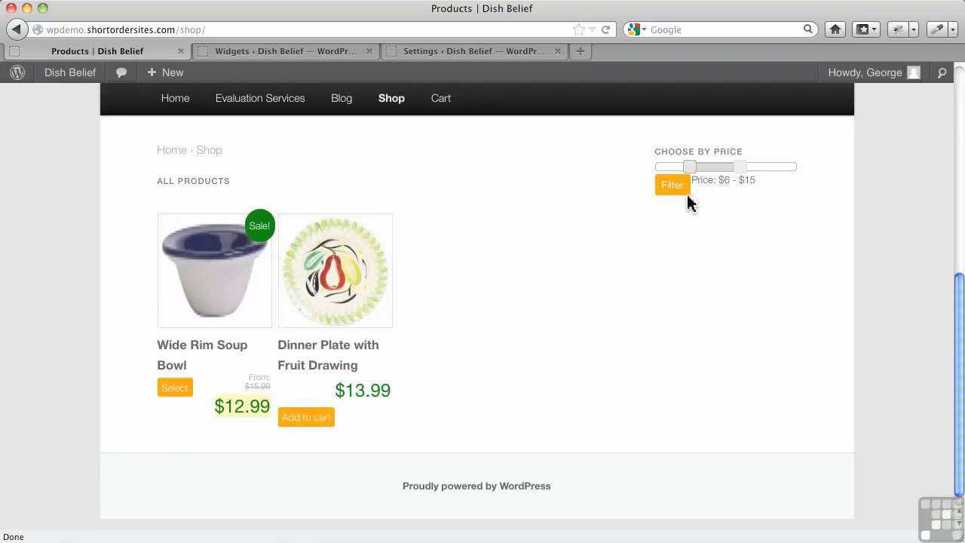
pyautogui.click(681, 190)
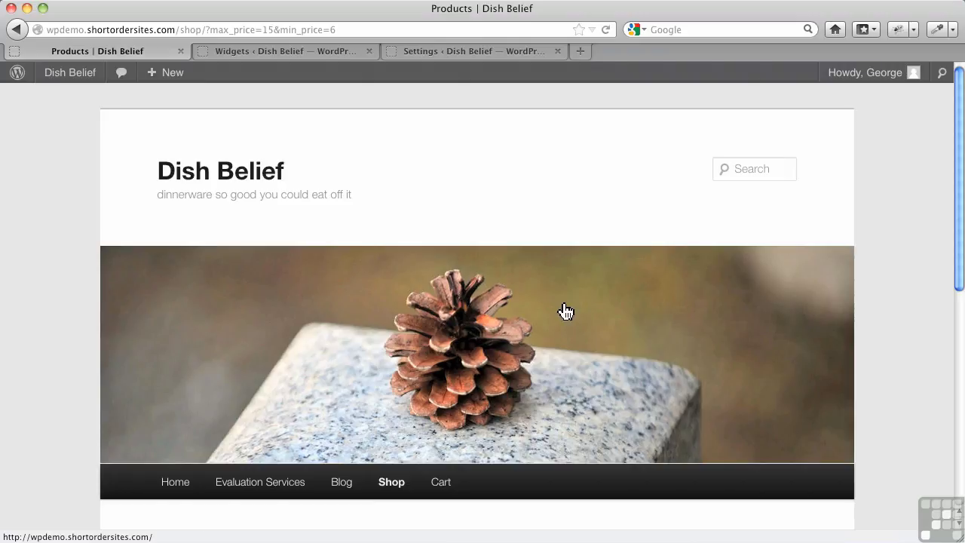
pyautogui.scroll(-5, 564, 312)
pyautogui.scroll(-2, 533, 331)
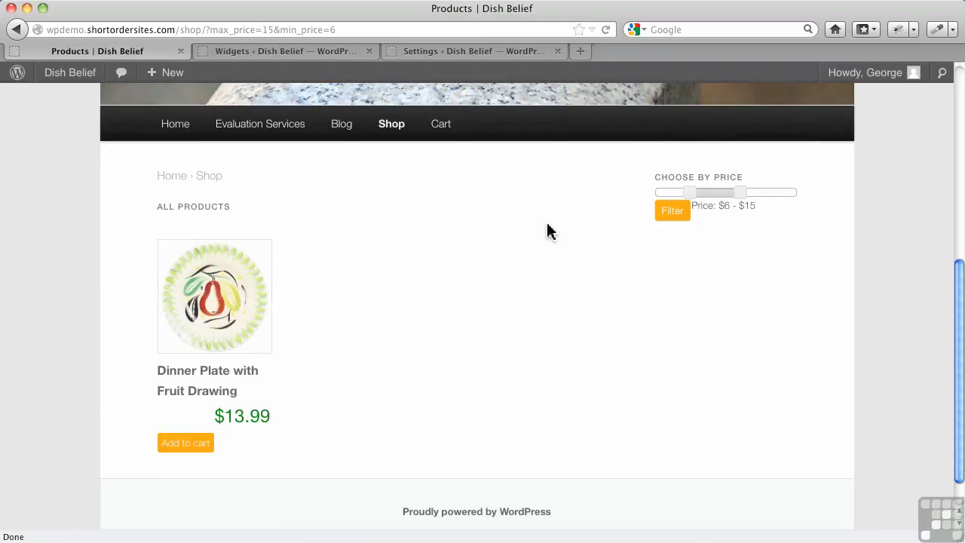
# - Delete the Price Filter widget from the Main Sidebar and reload the shop page
pyautogui.click(251, 51)
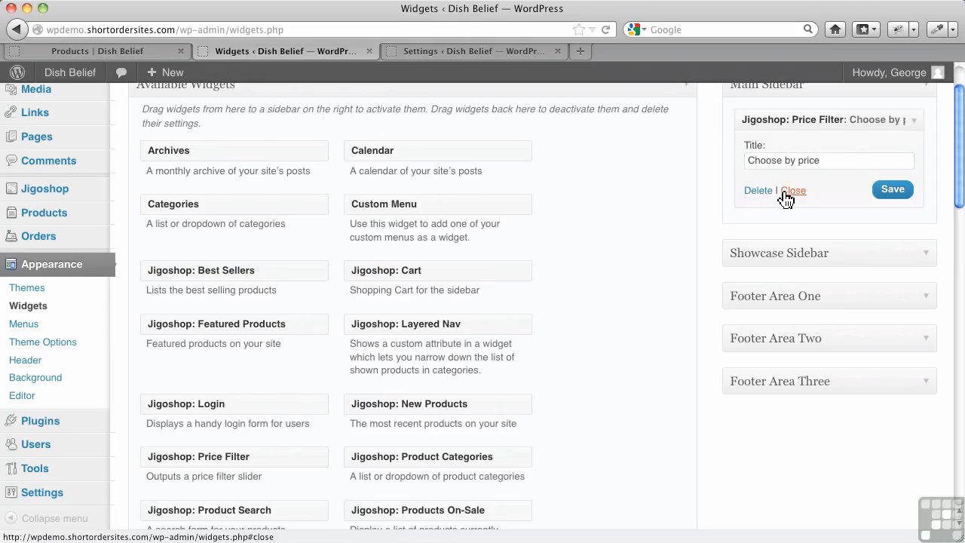
pyautogui.click(749, 195)
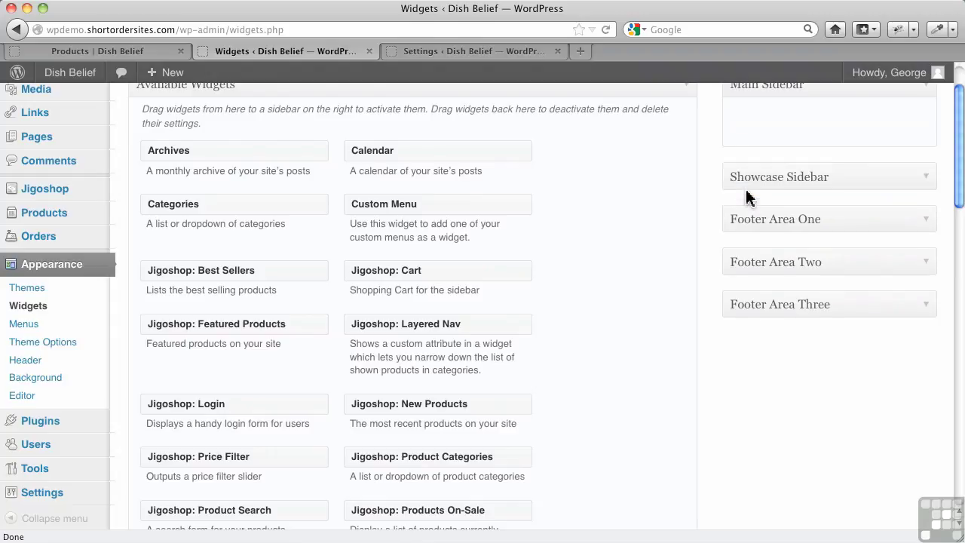
pyautogui.click(113, 50)
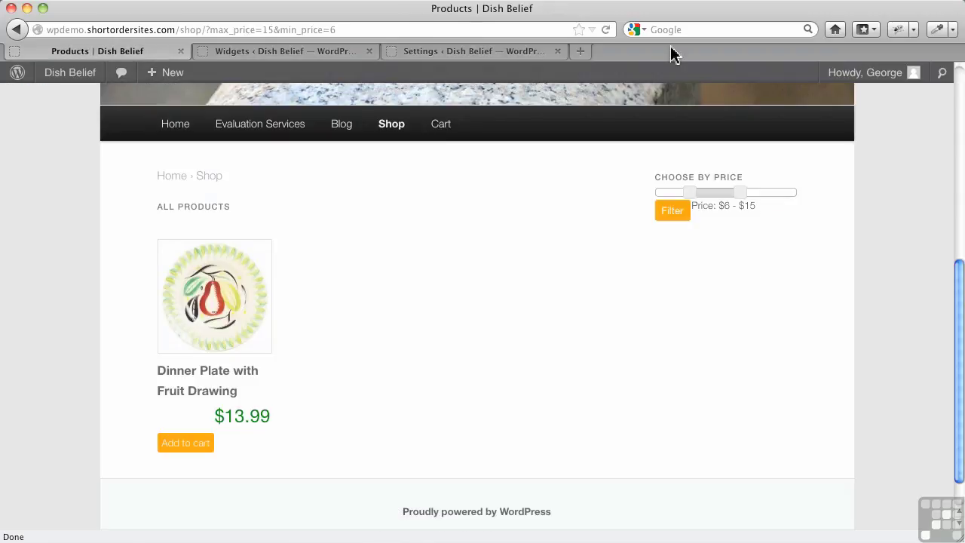
pyautogui.click(606, 30)
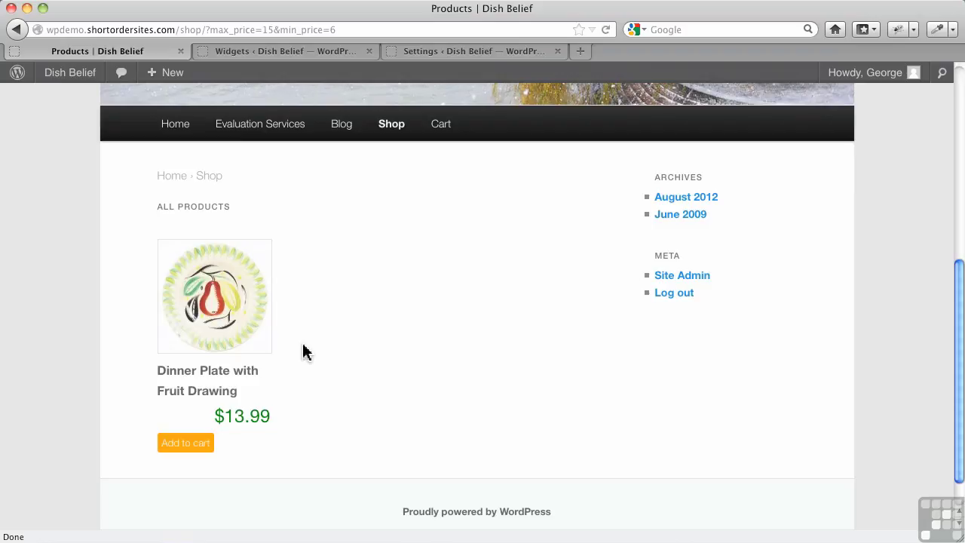
# - Remove the price parameters from the page address and load the unfiltered shop product list
pyautogui.click(337, 30)
pyautogui.press('BackSpace')
pyautogui.press('BackSpace')
pyautogui.press('BackSpace')
pyautogui.press('BackSpace')
pyautogui.press('BackSpace')
pyautogui.press('BackSpace')
pyautogui.press('BackSpace')
pyautogui.press('BackSpace')
pyautogui.press('BackSpace')
pyautogui.press('BackSpace')
pyautogui.press('BackSpace')
pyautogui.press('BackSpace')
pyautogui.press('BackSpace')
pyautogui.press('BackSpace')
pyautogui.press('BackSpace')
pyautogui.press('BackSpace')
pyautogui.press('BackSpace')
pyautogui.press('BackSpace')
pyautogui.press('BackSpace')
pyautogui.press('BackSpace')
pyautogui.press('Return')
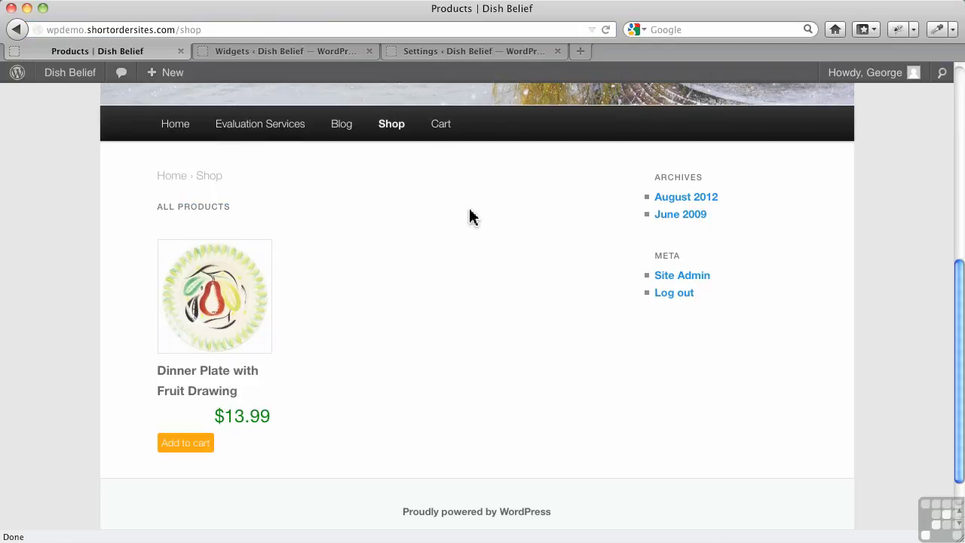
pyautogui.click(402, 141)
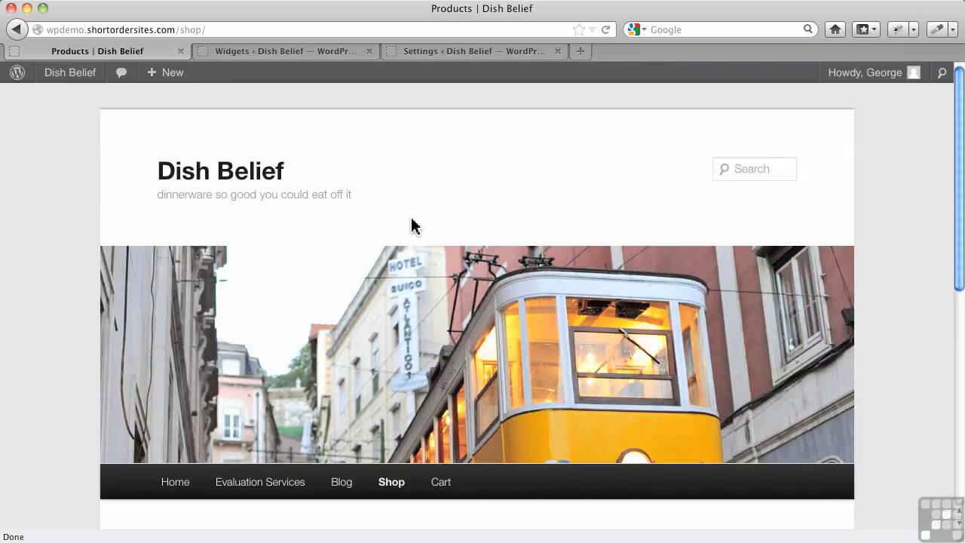
pyautogui.scroll(-5, 411, 226)
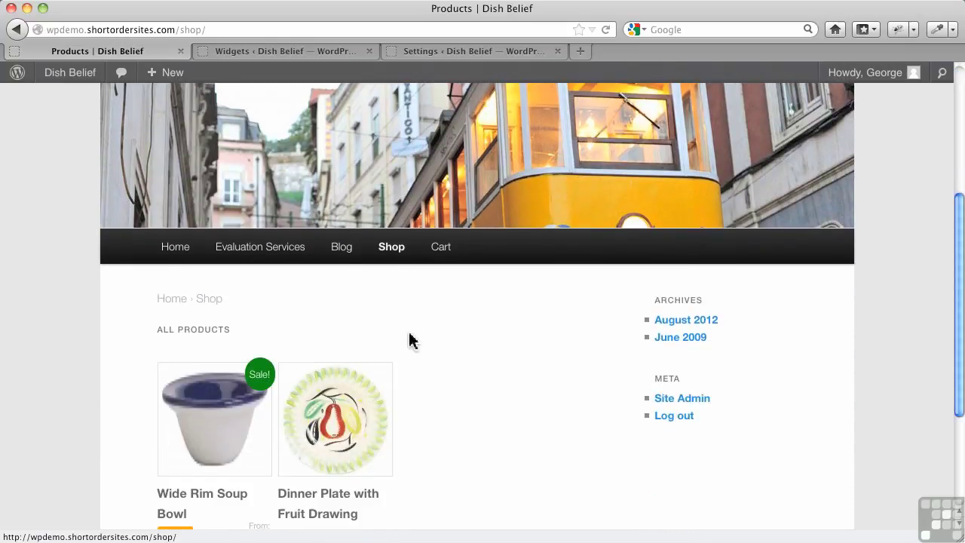
pyautogui.scroll(-4, 411, 351)
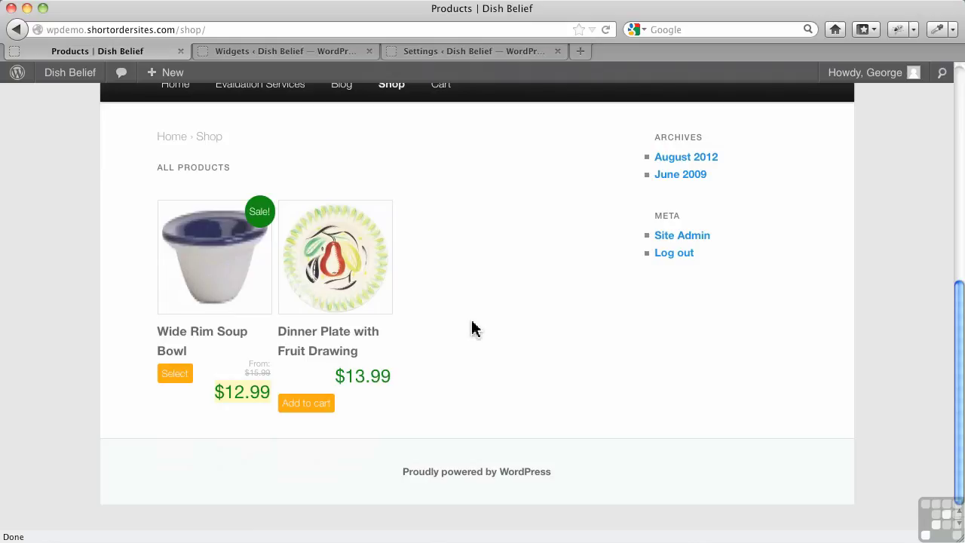
# - Add the Jigoshop: Layered Nav widget to the Main Sidebar in the widget settings
pyautogui.click(305, 59)
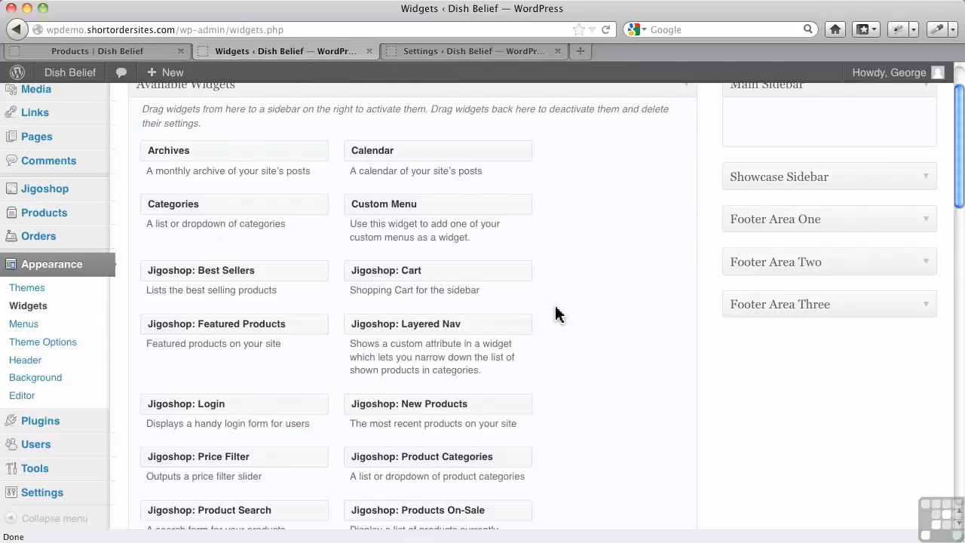
pyautogui.scroll(2, 557, 315)
pyautogui.scroll(-3, 556, 315)
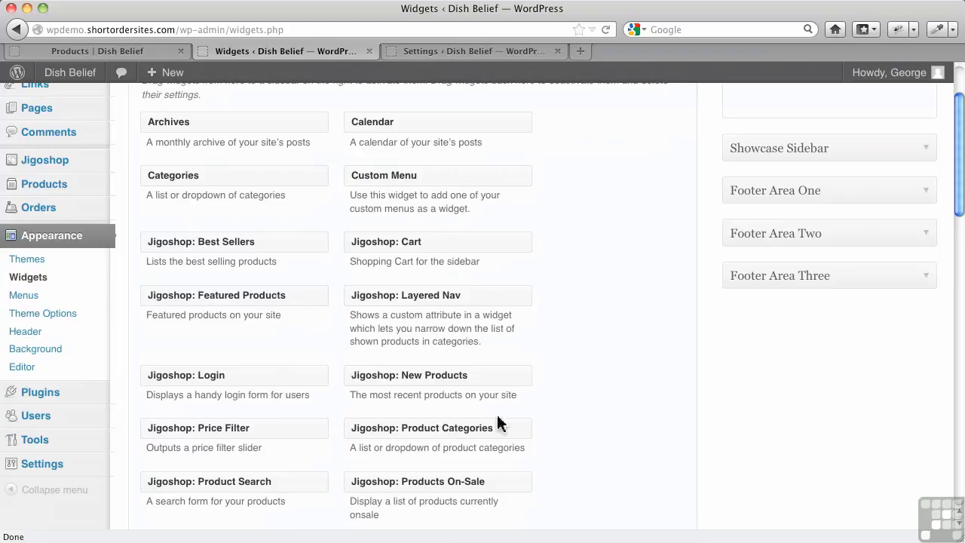
pyautogui.scroll(1, 539, 433)
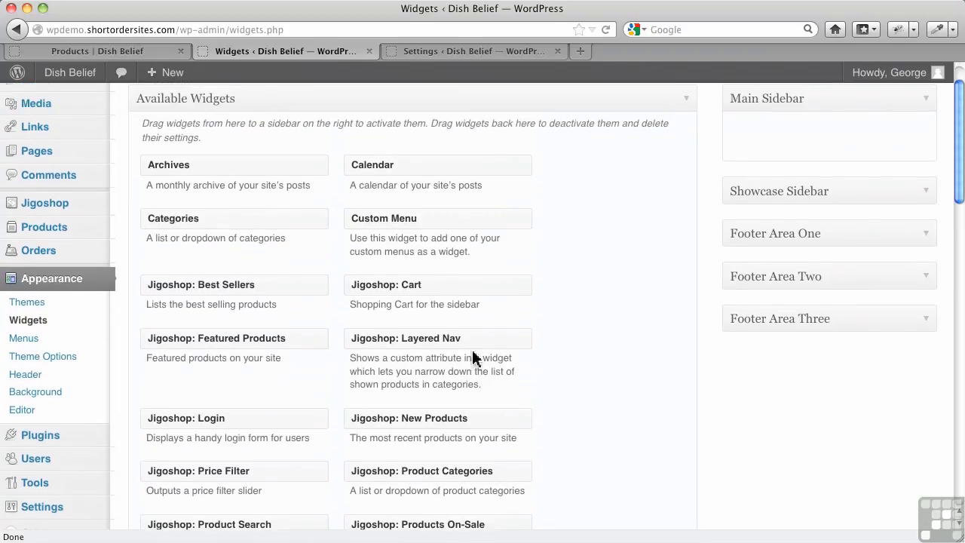
pyautogui.moveTo(460, 334); pyautogui.dragTo(800, 128)
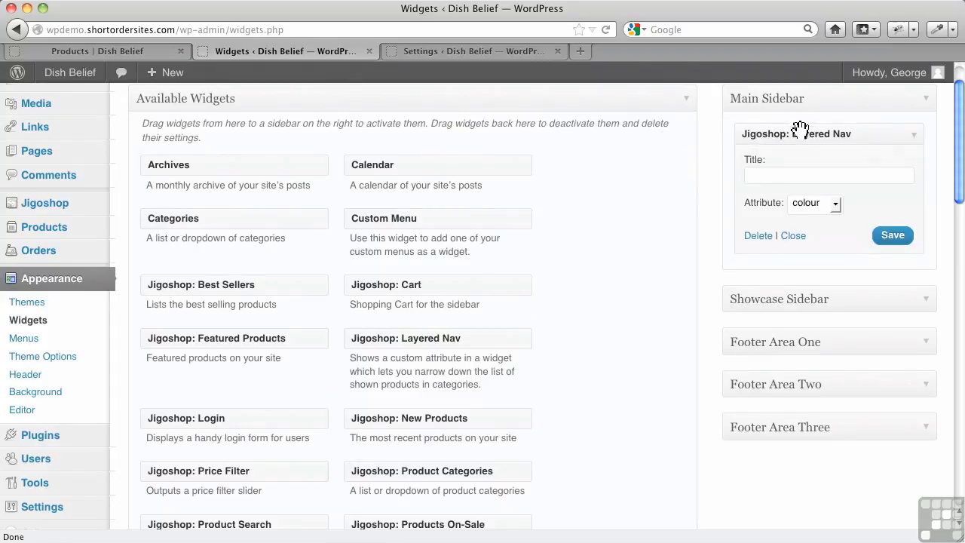
# - Title the Layered Nav widget "Choose by...", set its attribute to size and save it
pyautogui.click(784, 175)
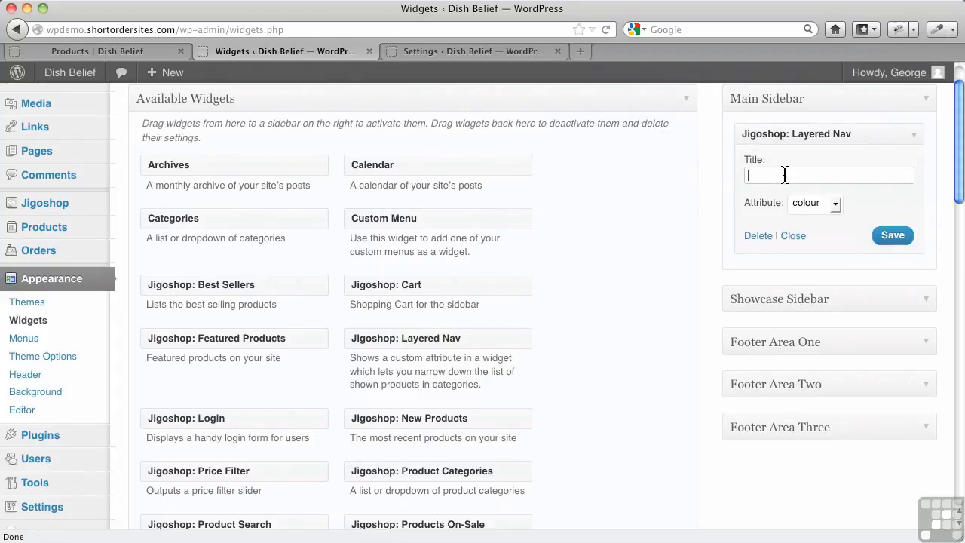
pyautogui.write('Choo')
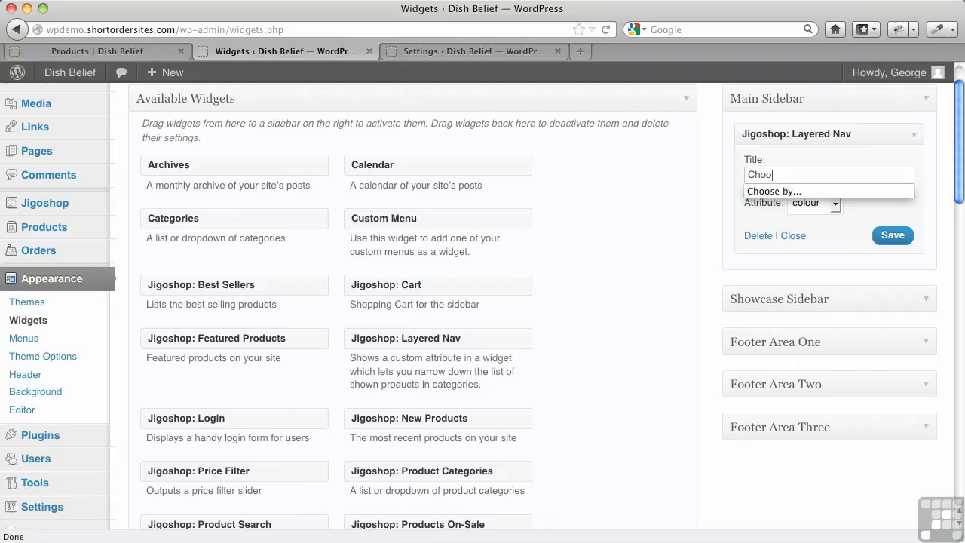
pyautogui.write('se')
pyautogui.press('Down')
pyautogui.press('Tab')
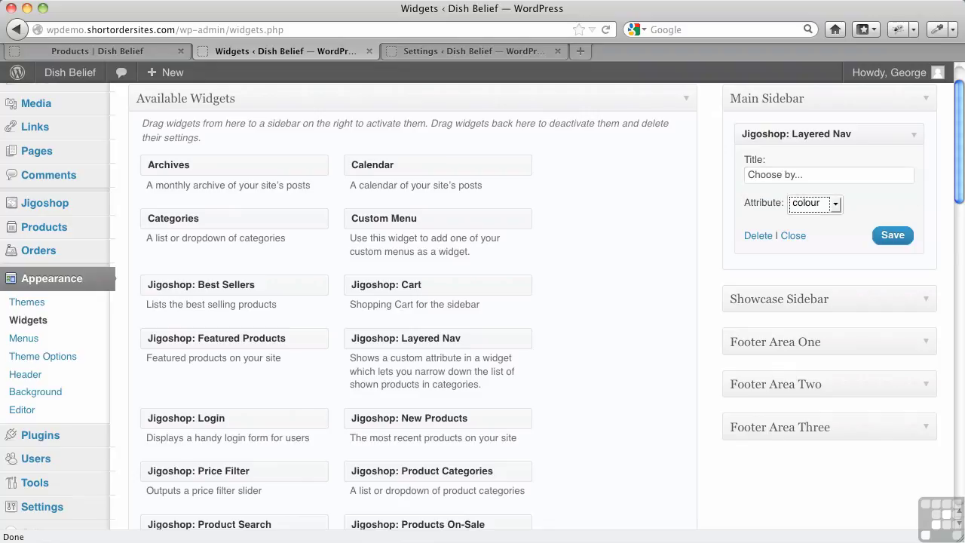
pyautogui.click(812, 208)
pyautogui.press('Escape')
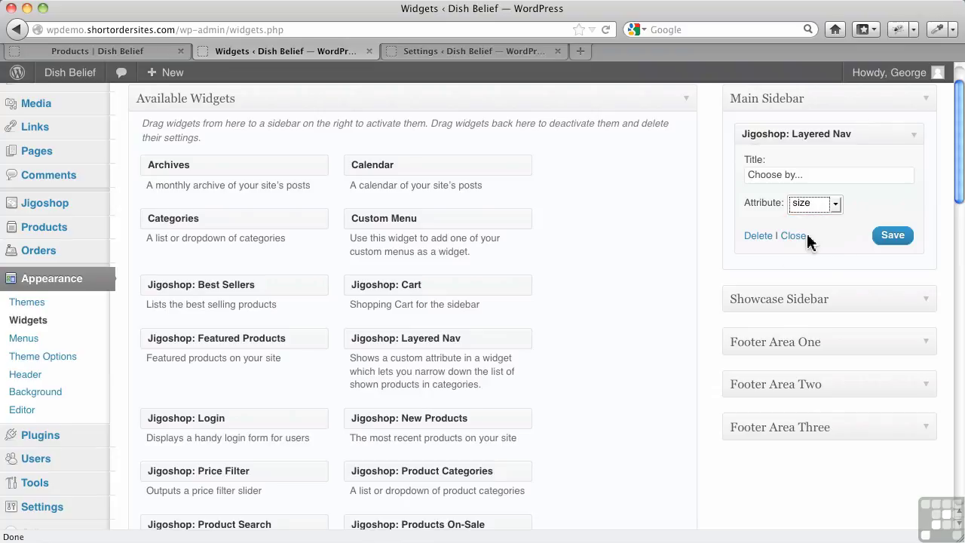
pyautogui.click(893, 238)
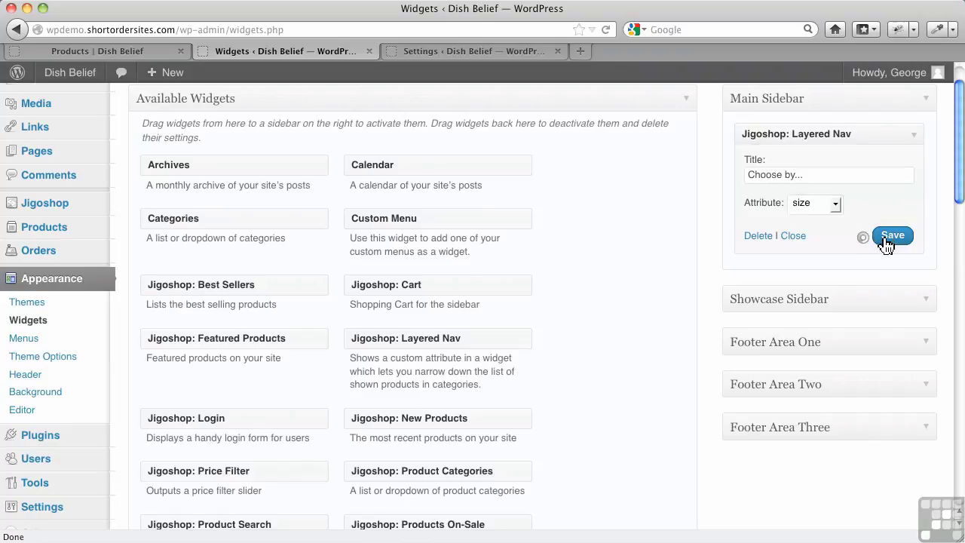
# - Test the size filter on the reloaded shop page by filtering the products to Medium and clearing the filter
pyautogui.click(168, 51)
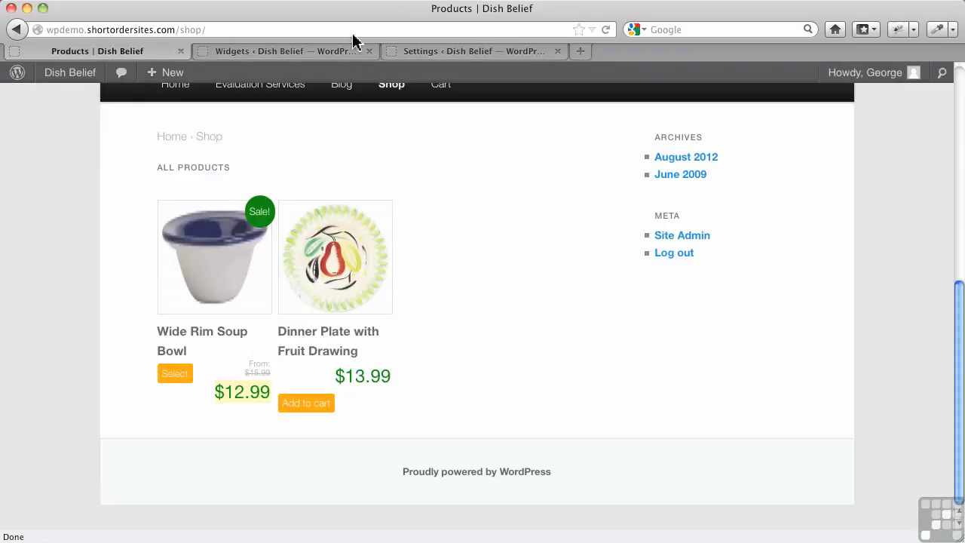
pyautogui.click(607, 31)
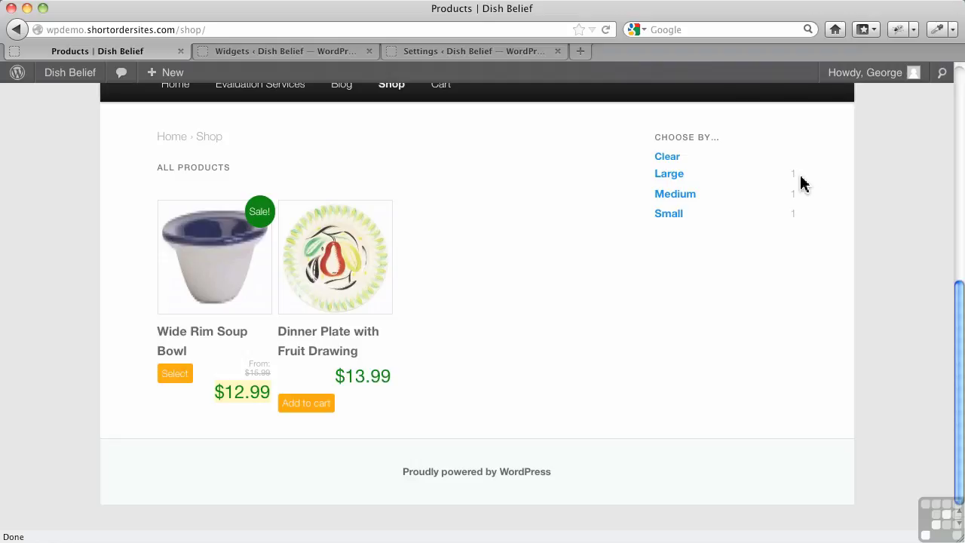
pyautogui.click(681, 204)
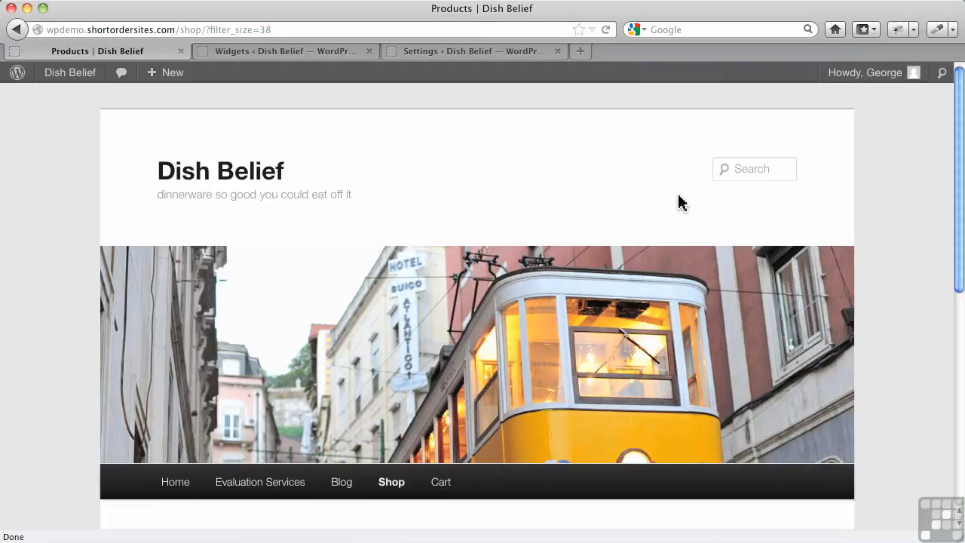
pyautogui.scroll(-3, 671, 242)
pyautogui.scroll(-3, 664, 251)
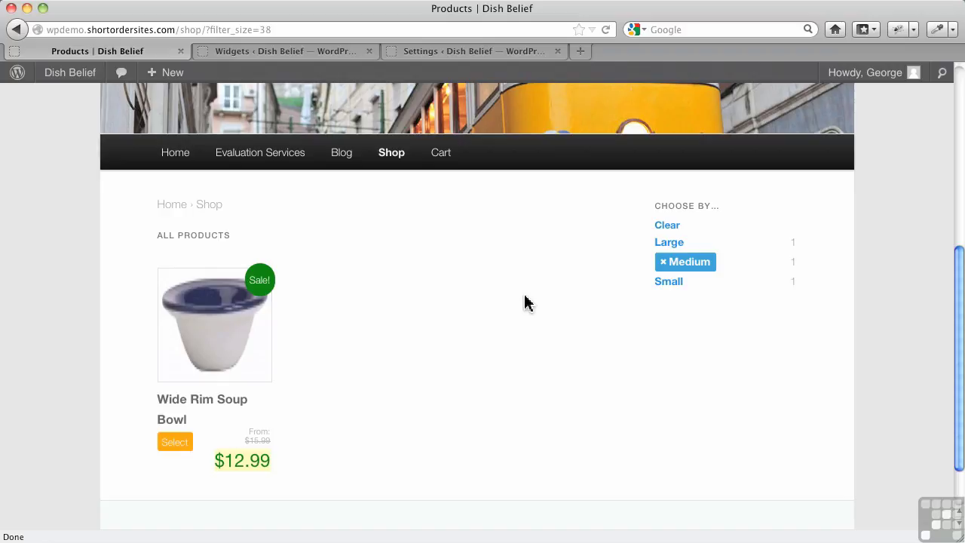
pyautogui.click(672, 227)
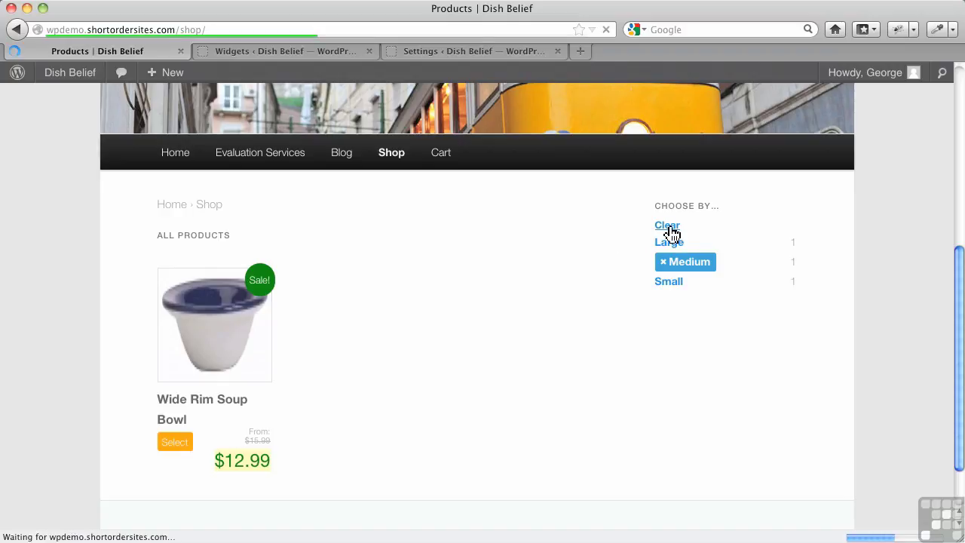
pyautogui.scroll(-5, 668, 324)
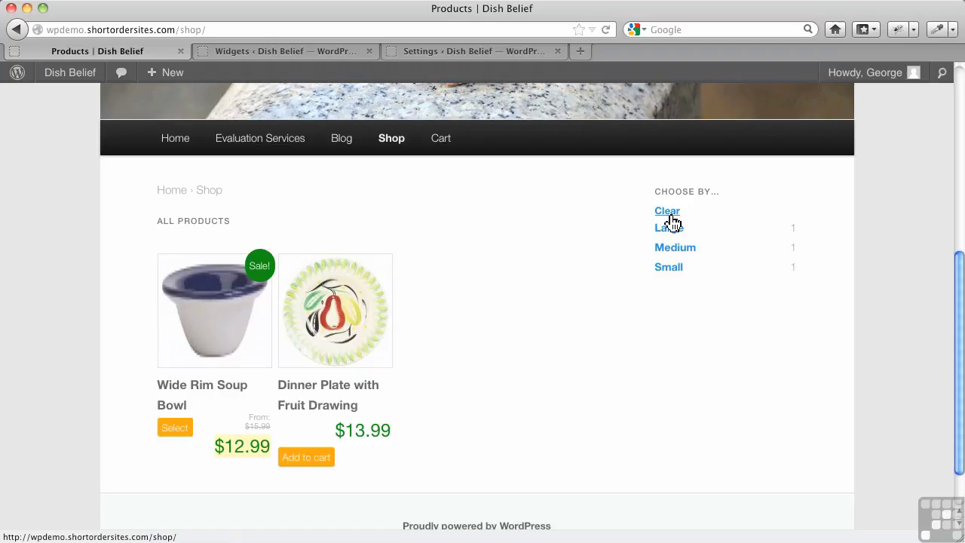
# - Replace the Main Sidebar's Layered Nav widget with Jigoshop: Product Search, save it and view it on the reloaded shop page
pyautogui.click(302, 54)
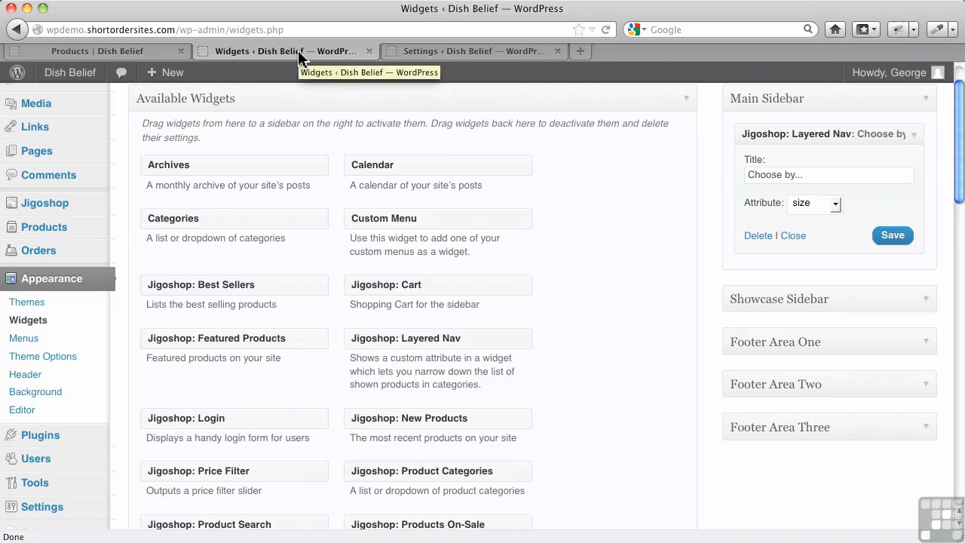
pyautogui.click(759, 236)
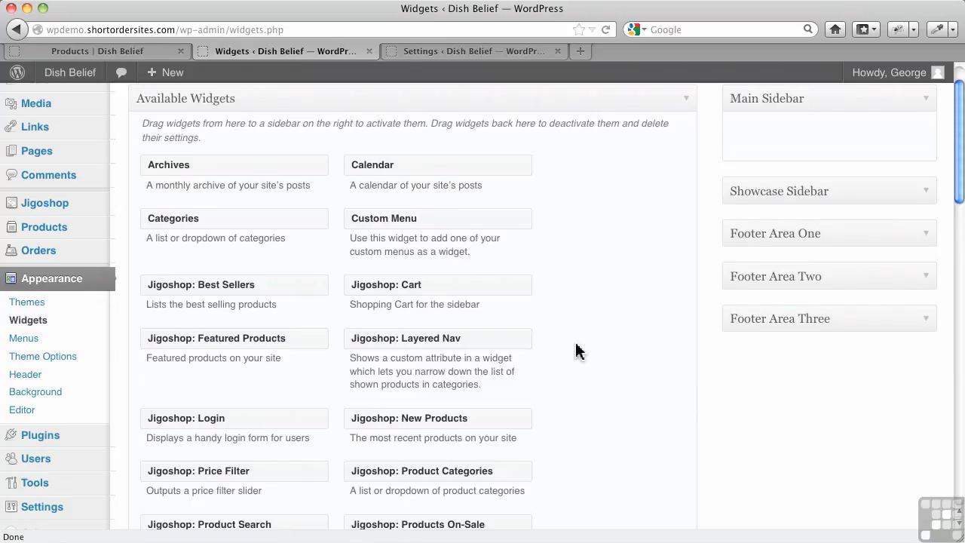
pyautogui.scroll(-5, 578, 352)
pyautogui.moveTo(259, 396); pyautogui.dragTo(810, 155)
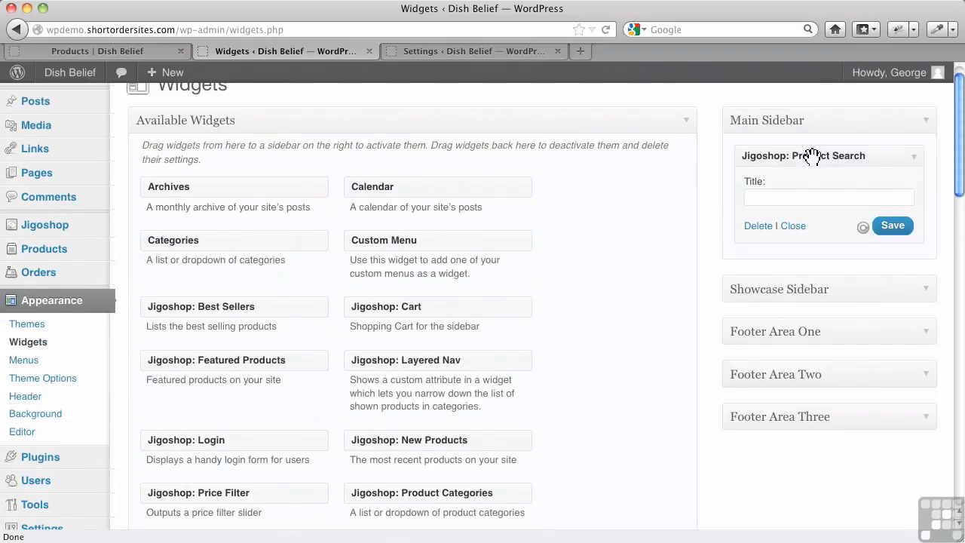
pyautogui.click(892, 228)
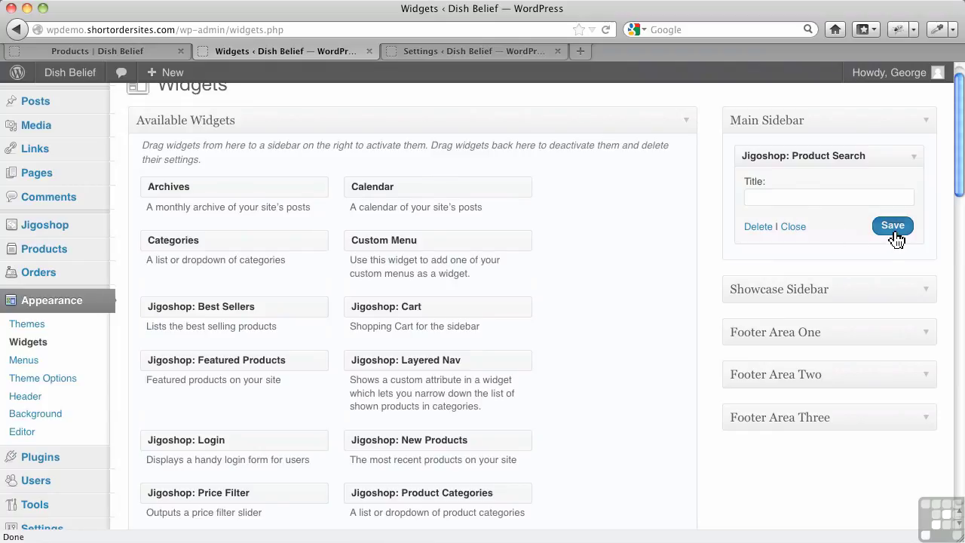
pyautogui.click(137, 51)
pyautogui.click(606, 30)
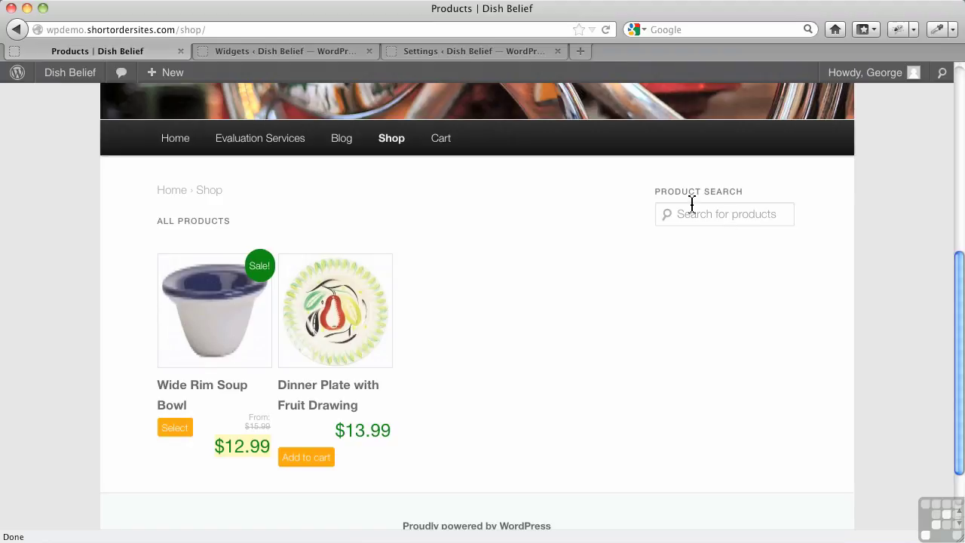
# - Set the Product Search widget's title to a blank space, save it and check the heading on the reloaded shop page
pyautogui.click(215, 53)
pyautogui.click(758, 197)
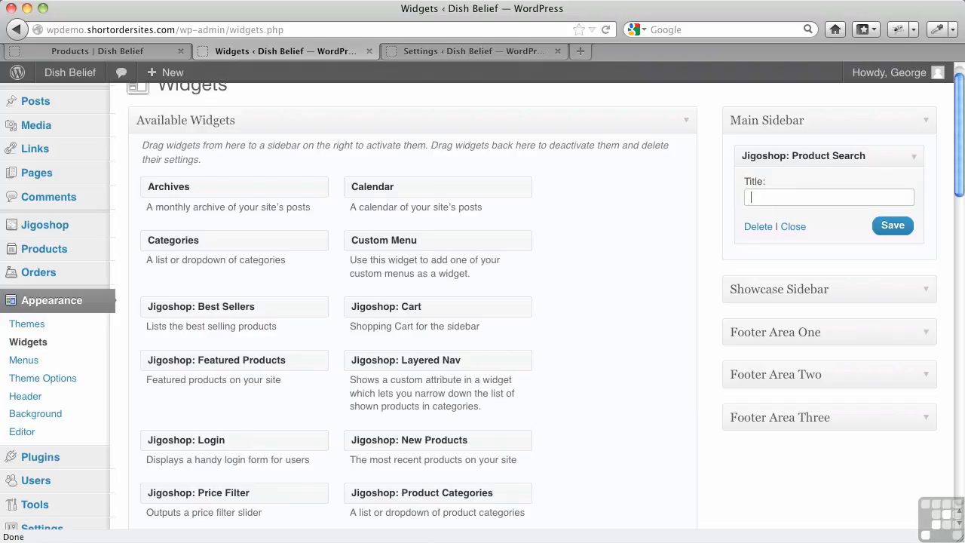
pyautogui.click(888, 228)
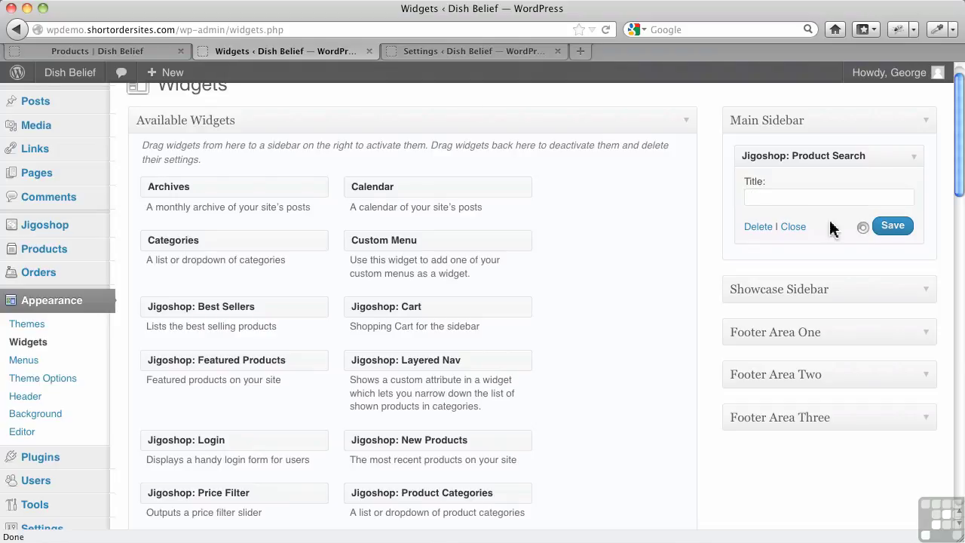
pyautogui.click(75, 50)
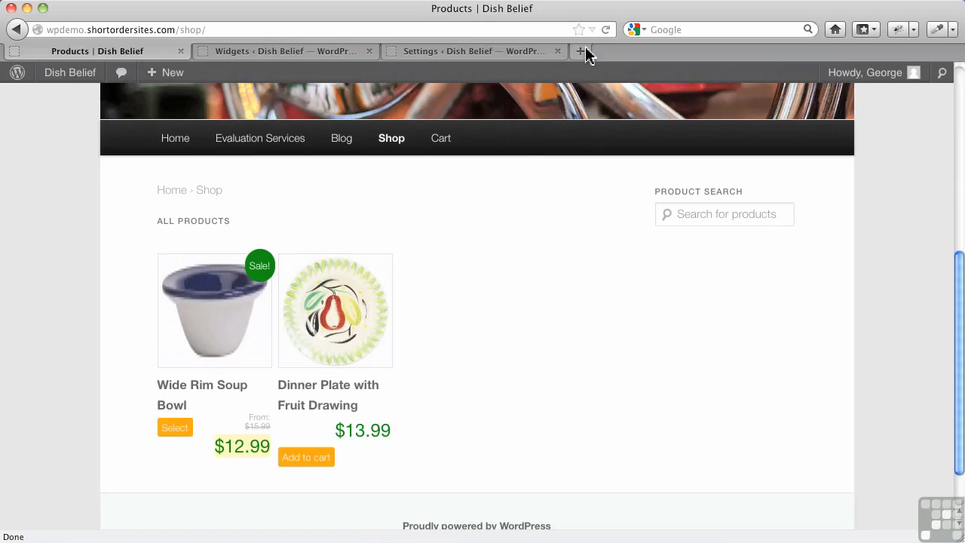
pyautogui.click(605, 30)
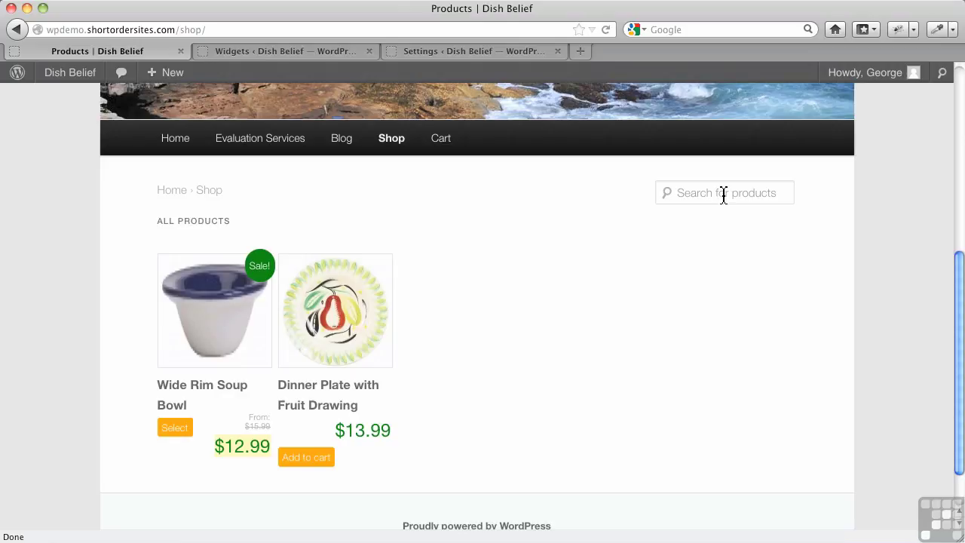
# - Replace the Product Search widget with Jigoshop: Login in the Main Sidebar, save it and view it on the reloaded shop page
pyautogui.click(276, 52)
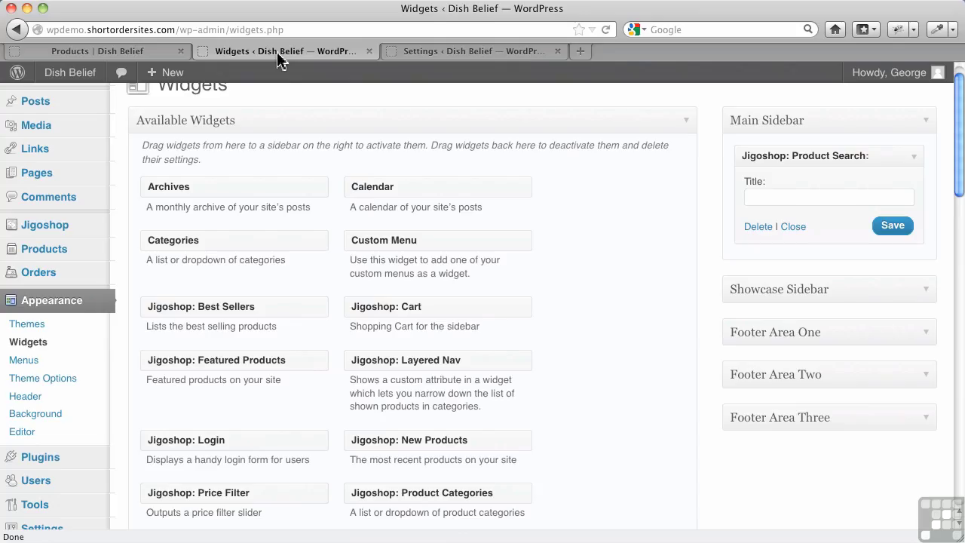
pyautogui.click(745, 227)
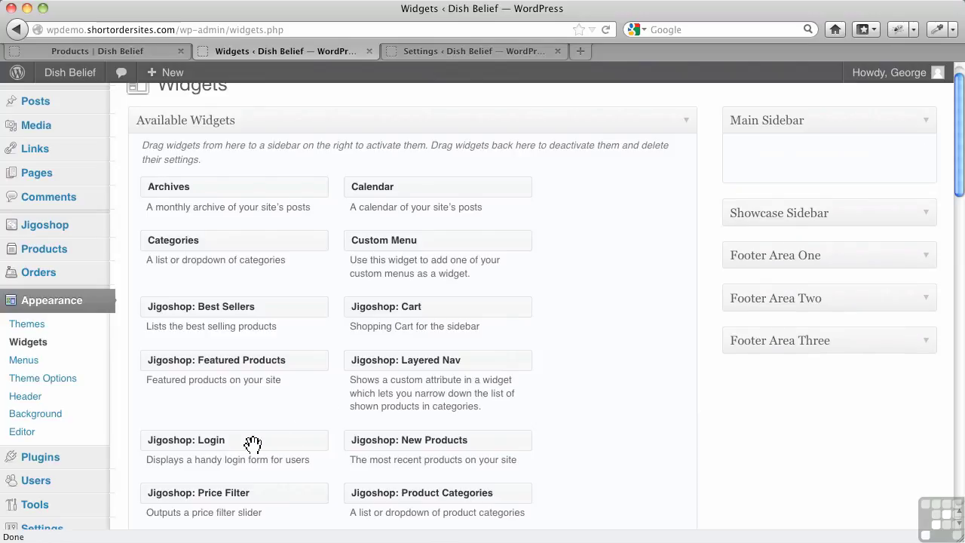
pyautogui.moveTo(252, 443); pyautogui.dragTo(808, 176)
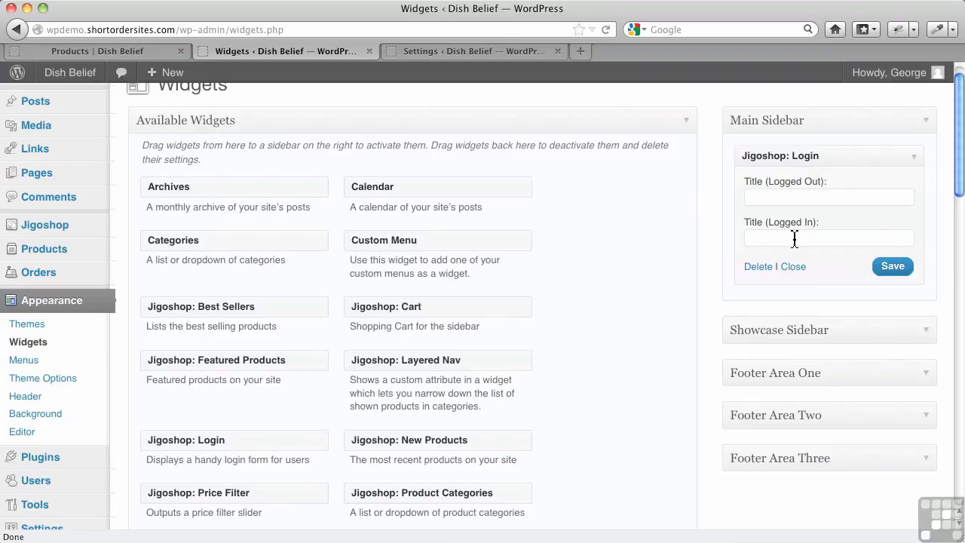
pyautogui.click(894, 273)
pyautogui.click(117, 53)
pyautogui.click(606, 30)
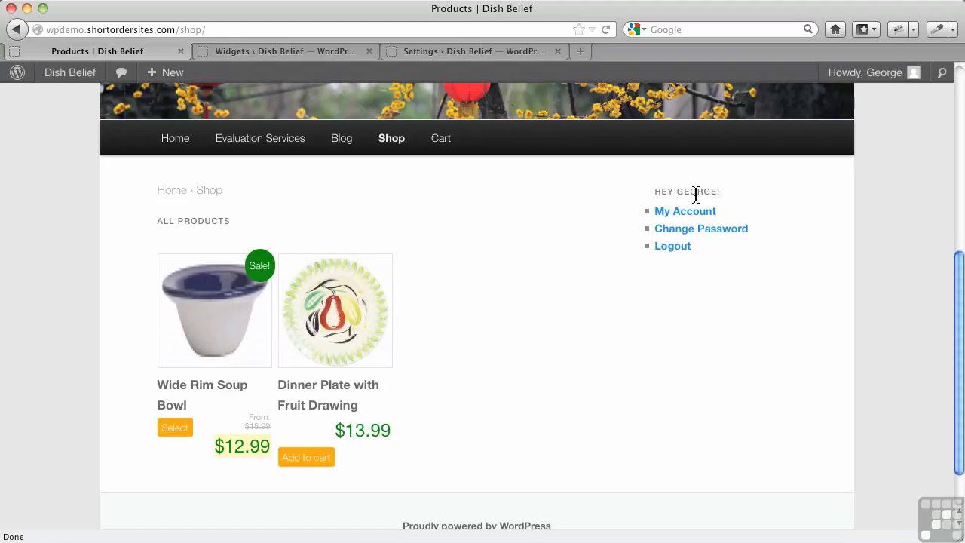
# - Set the Login widget's logged-in title to "Hey There", save it and check it on the reloaded shop page
pyautogui.click(244, 51)
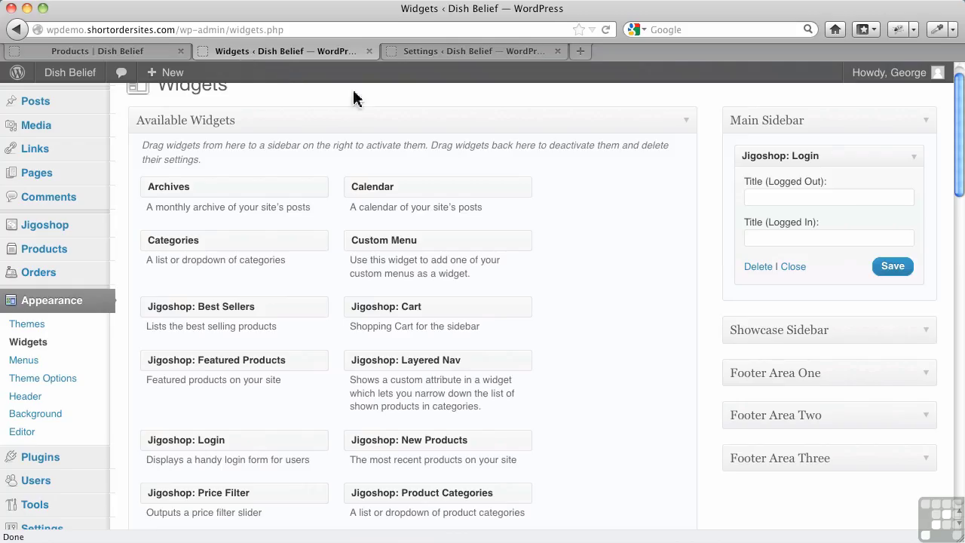
pyautogui.click(754, 235)
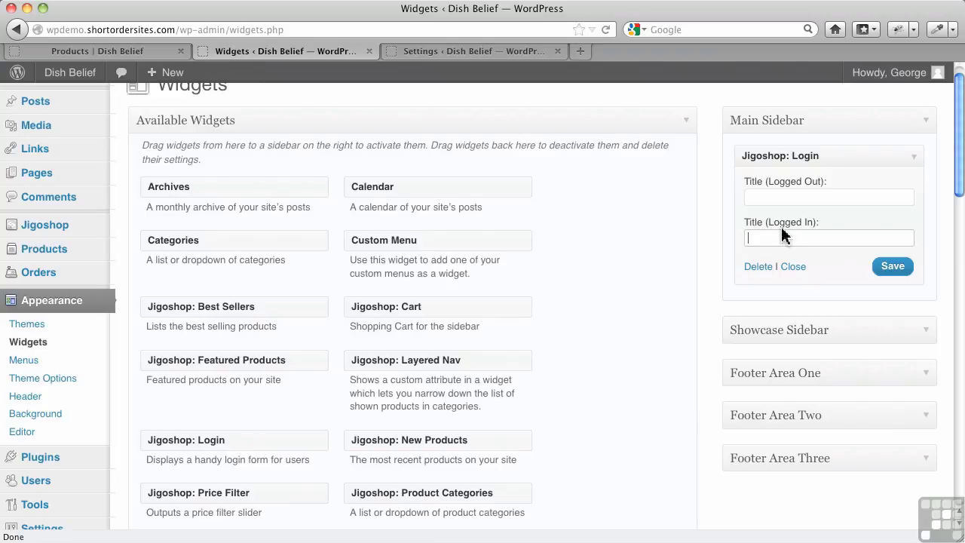
pyautogui.write('Hey There')
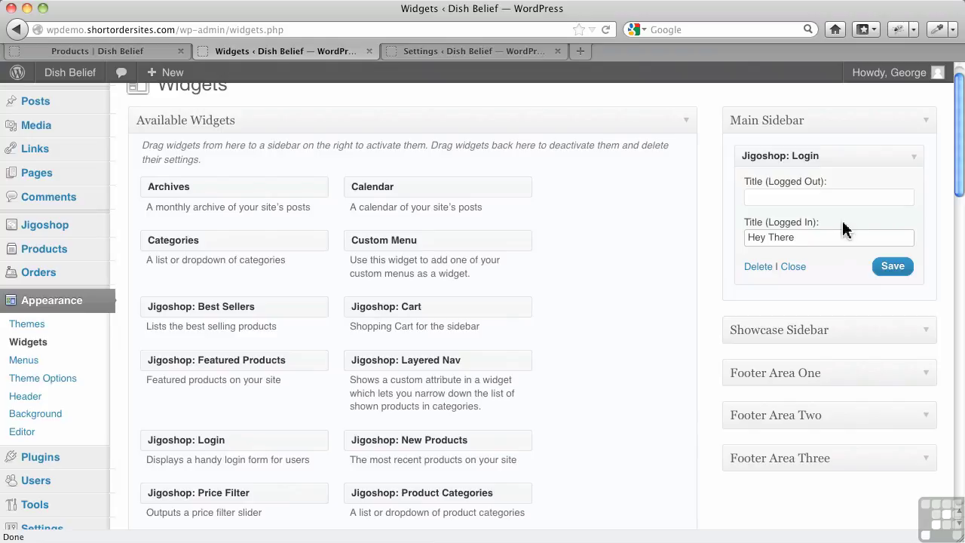
pyautogui.click(895, 269)
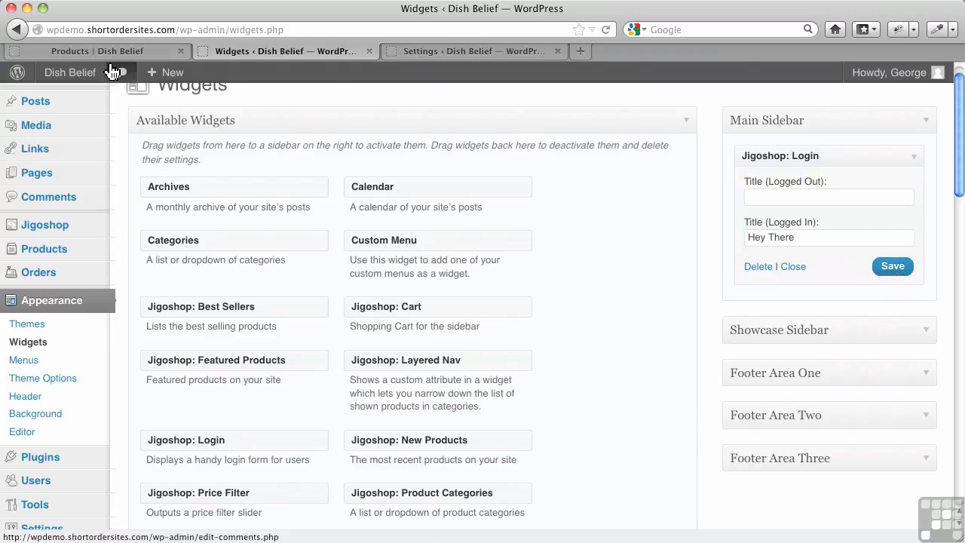
pyautogui.click(114, 52)
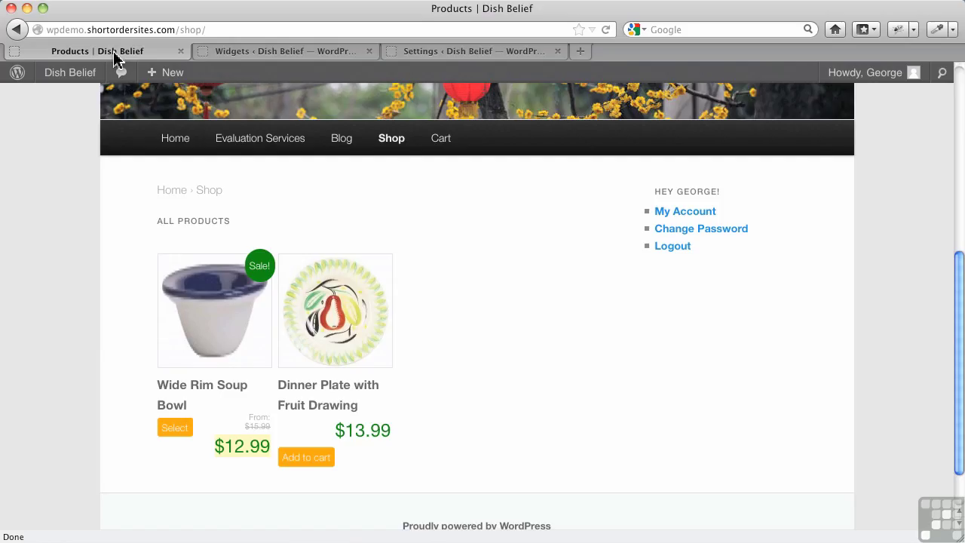
pyautogui.click(607, 30)
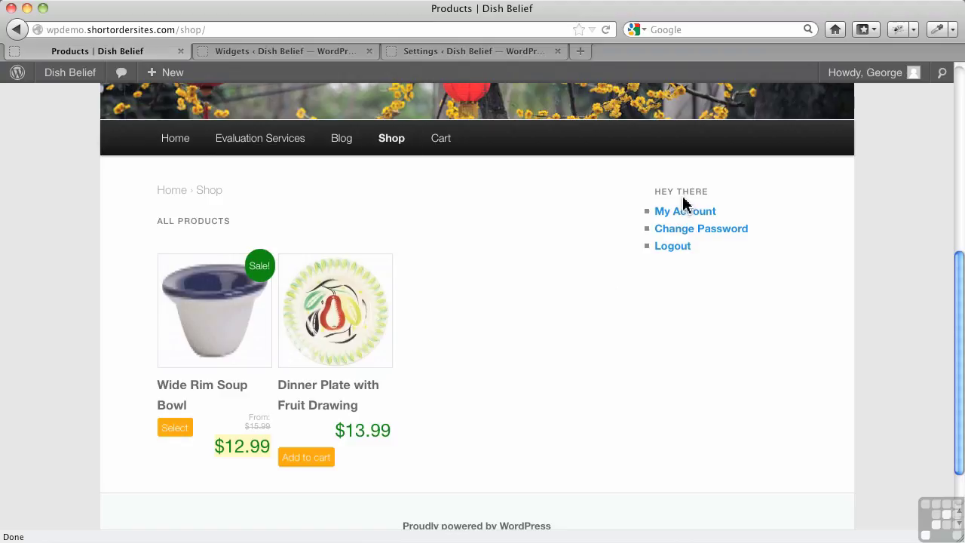
# - Replace the Login widget in the Main Sidebar with Jigoshop: Cart and save it with its default button labels
pyautogui.click(219, 53)
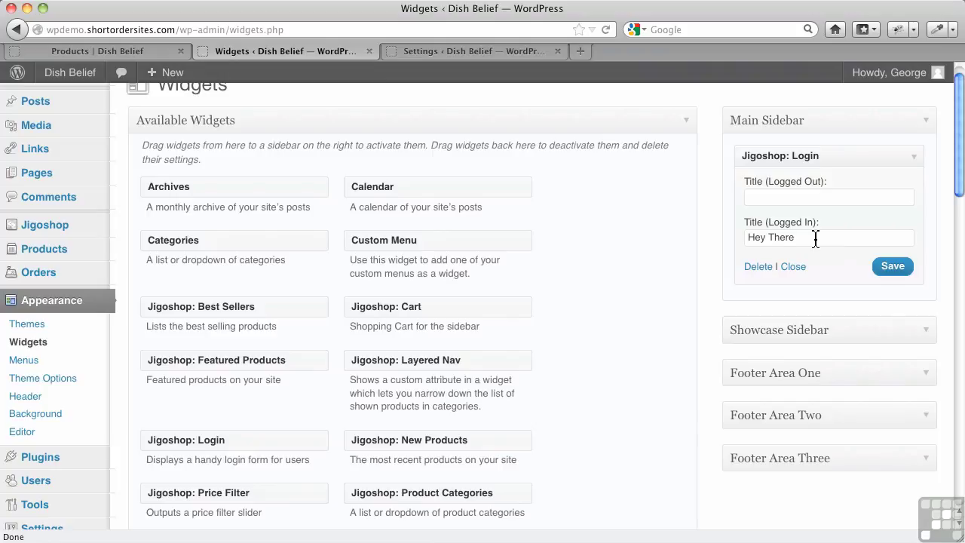
pyautogui.click(750, 270)
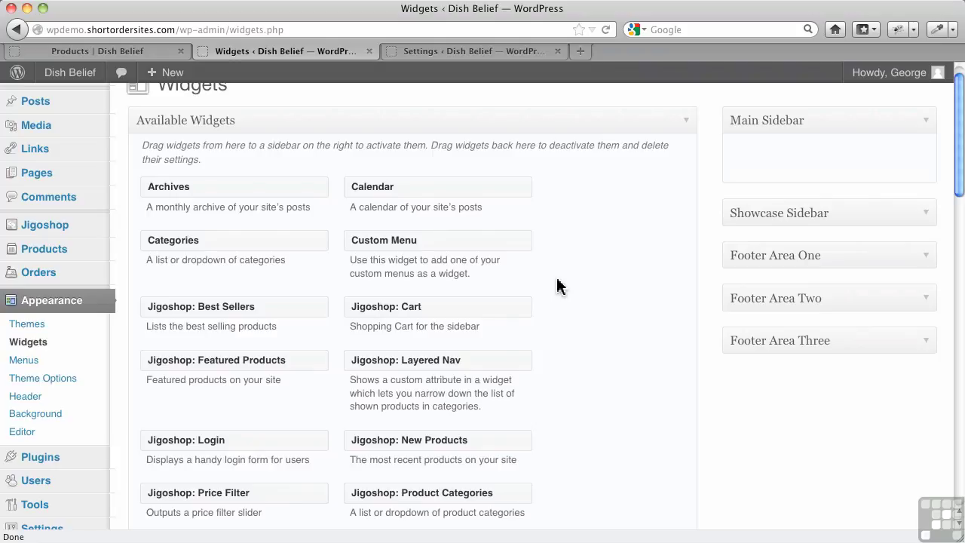
pyautogui.scroll(-3, 539, 324)
pyautogui.scroll(-2, 538, 324)
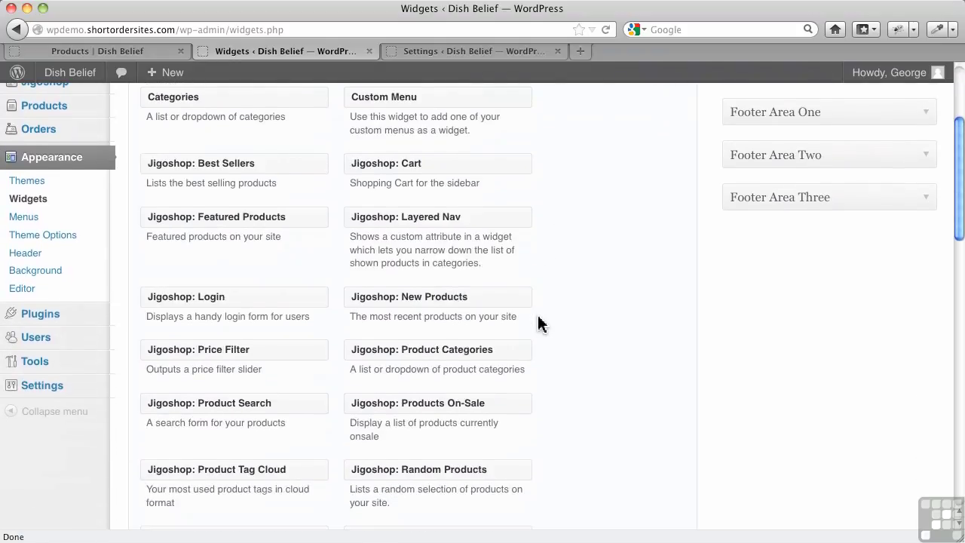
pyautogui.scroll(4, 539, 224)
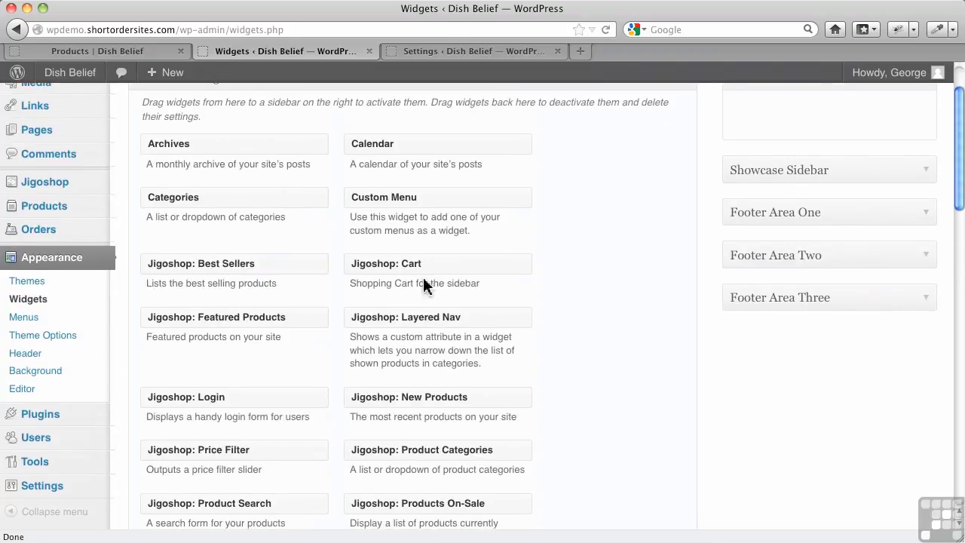
pyautogui.moveTo(425, 272); pyautogui.dragTo(758, 114)
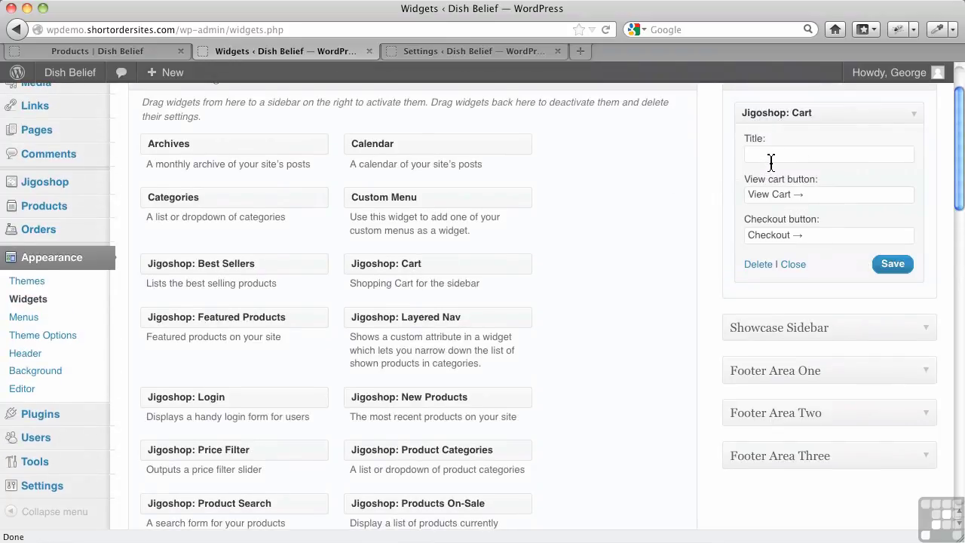
pyautogui.click(889, 265)
# - Examine the cart widget on the reloaded shop page and compare its two buttons with the labels in the widget settings
pyautogui.click(151, 54)
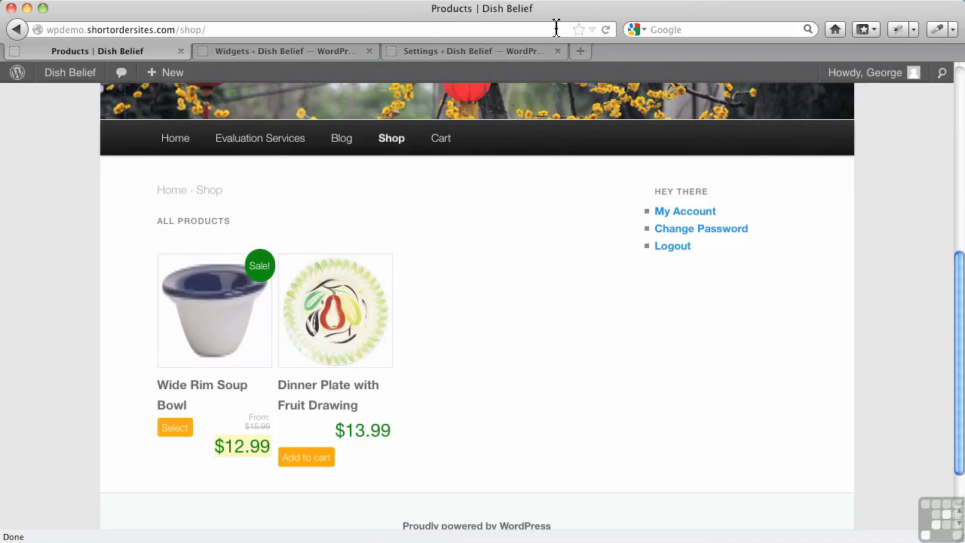
pyautogui.click(595, 30)
pyautogui.click(594, 30)
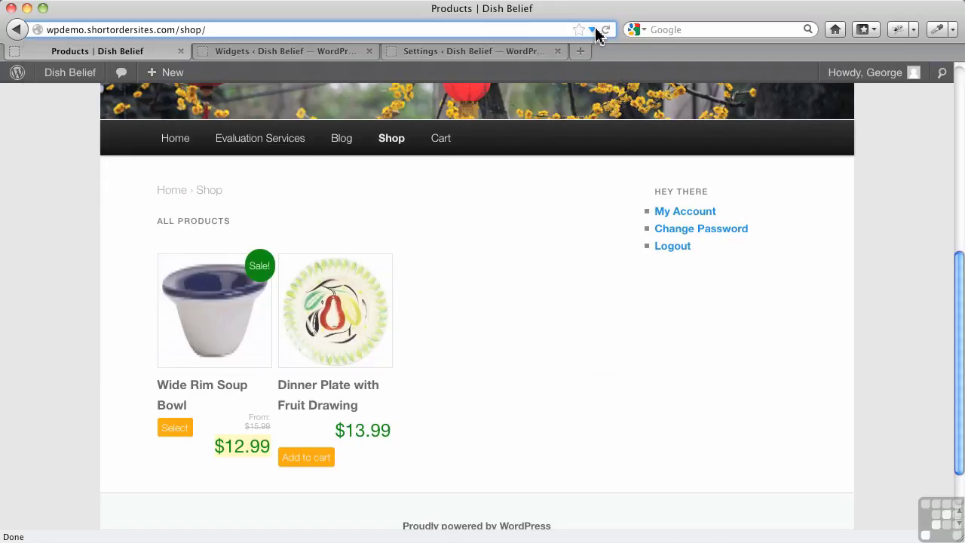
pyautogui.click(606, 29)
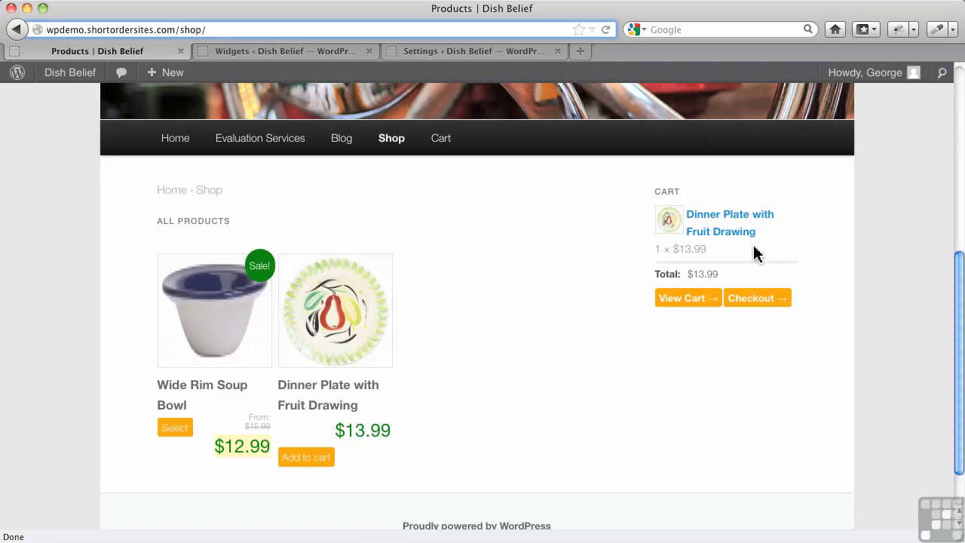
pyautogui.click(234, 48)
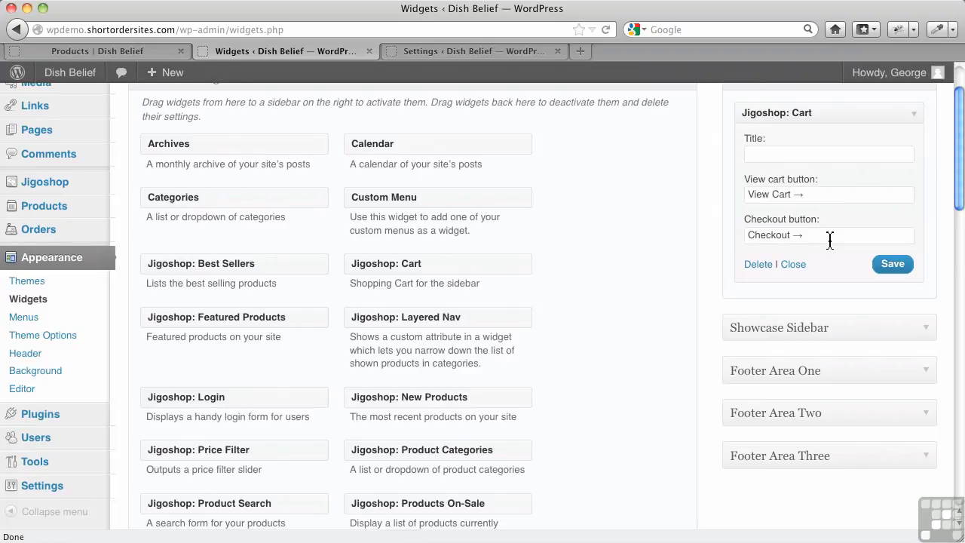
pyautogui.click(117, 53)
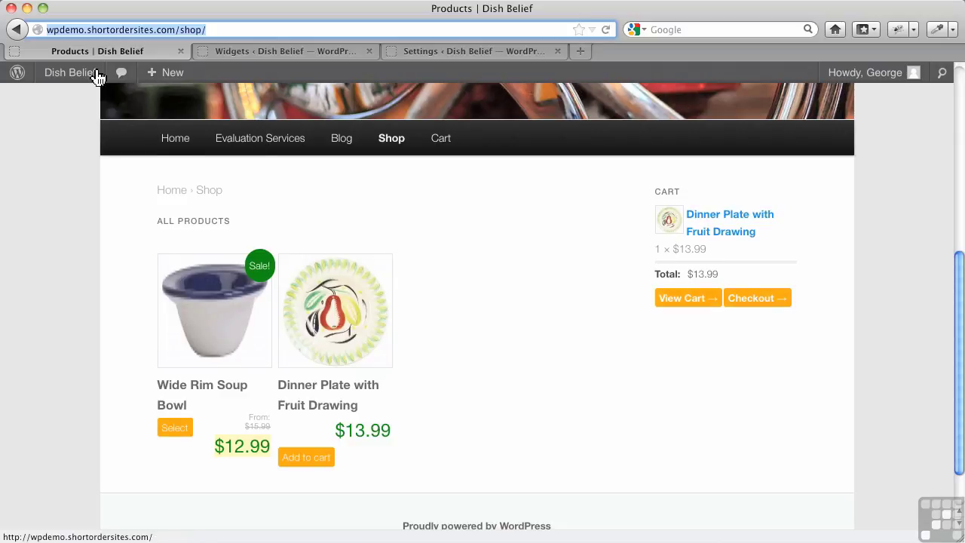
# - Replace the Cart widget in the Main Sidebar with Jigoshop: Products On-Sale
pyautogui.click(245, 54)
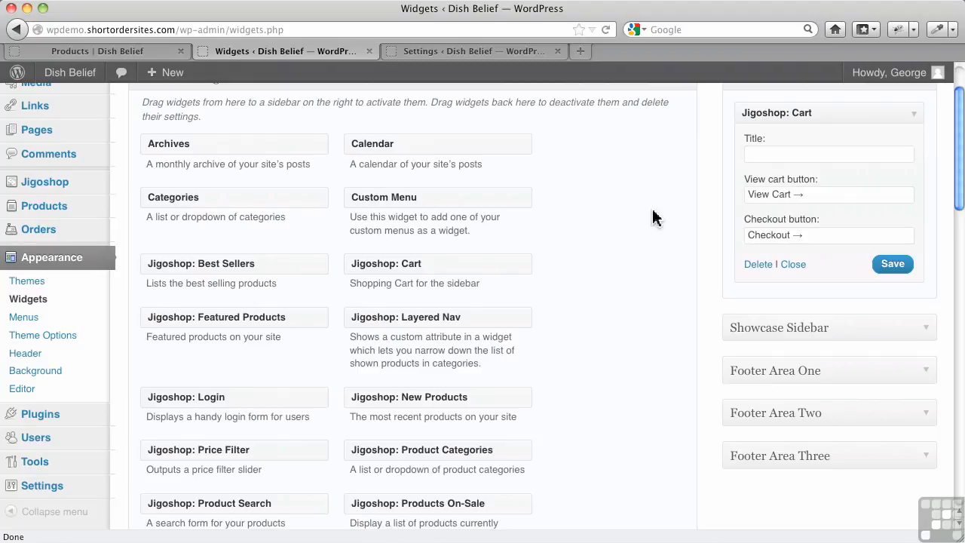
pyautogui.click(763, 267)
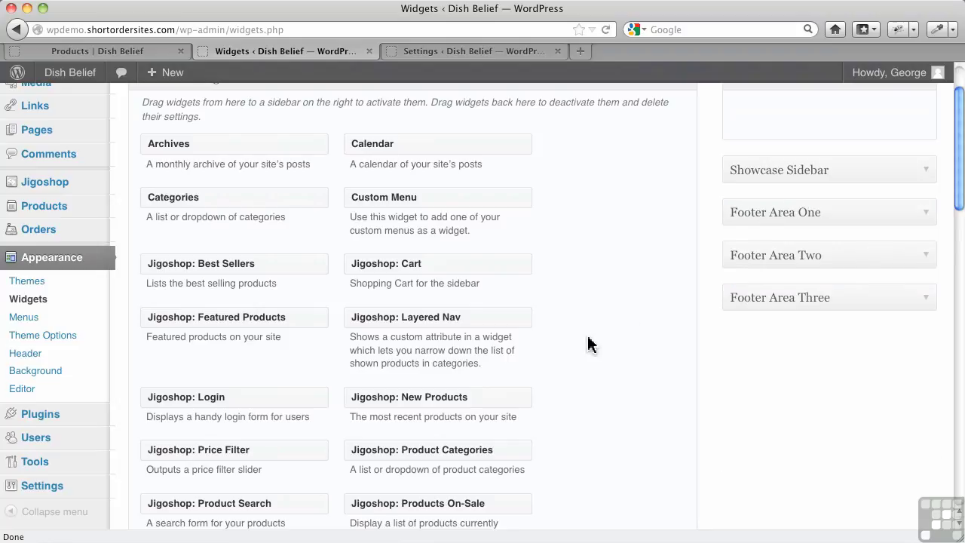
pyautogui.scroll(-5, 571, 355)
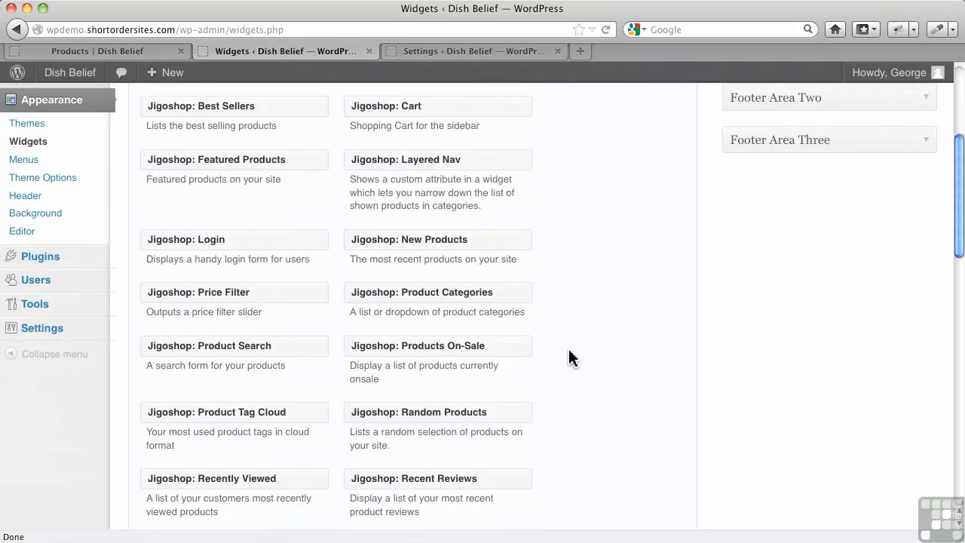
pyautogui.moveTo(409, 340); pyautogui.dragTo(797, 155)
# - Title the Products On-Sale widget "What's On Sale" and save it
pyautogui.click(801, 196)
pyautogui.write('W')
pyautogui.press('Down')
pyautogui.press('Return')
pyautogui.press('Tab')
pyautogui.click(887, 273)
# - Check the on-sale product list in the reloaded shop page's sidebar and return to the widget settings
pyautogui.click(106, 51)
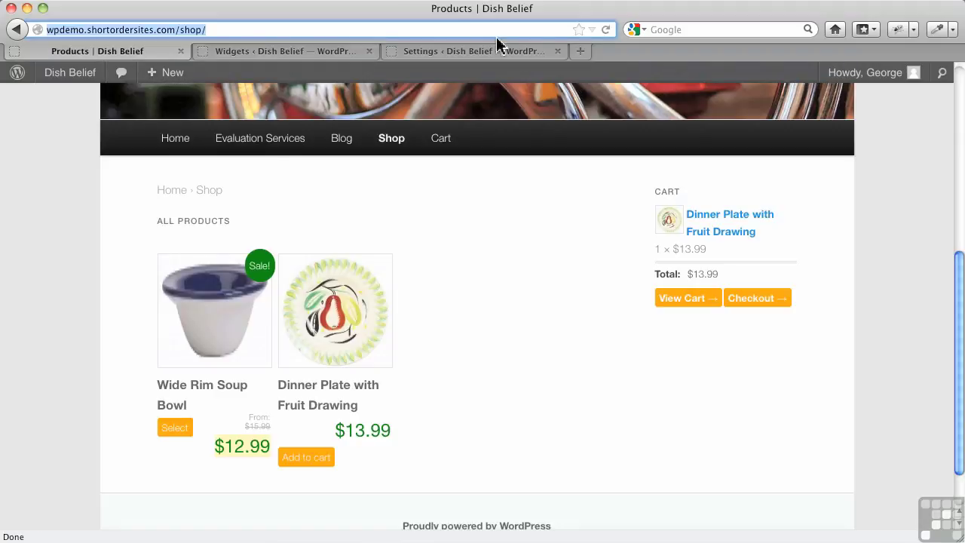
pyautogui.click(606, 30)
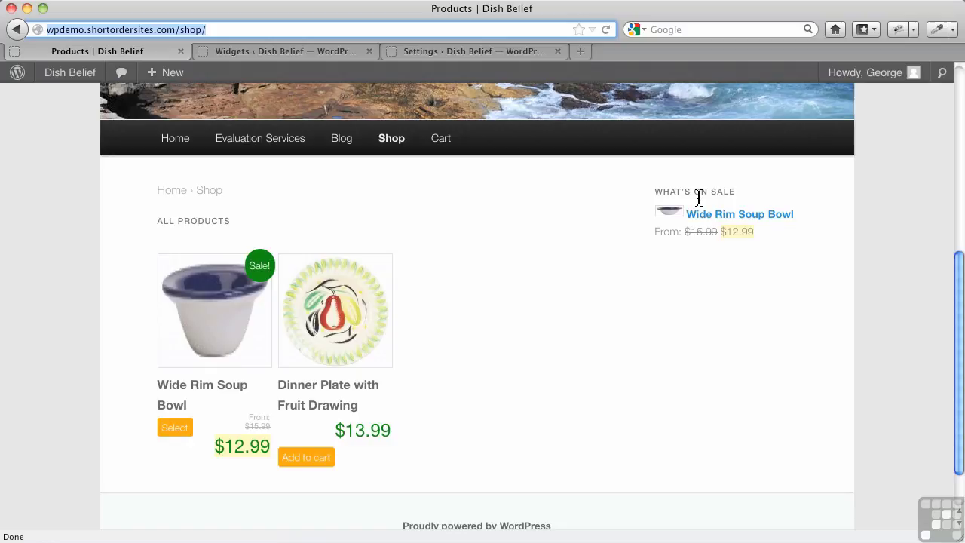
pyautogui.click(291, 51)
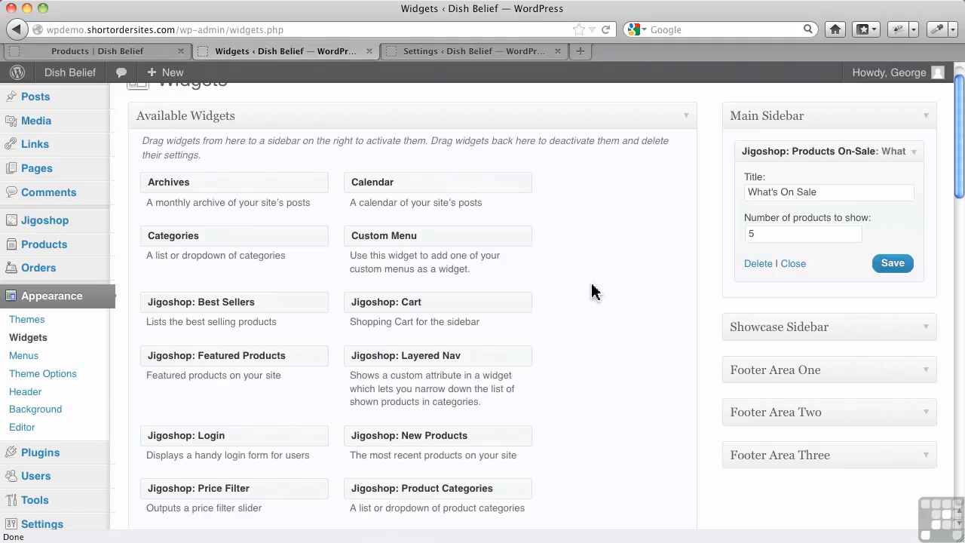
# - Add the Jigoshop: Featured Products widget below Products On-Sale in the Main Sidebar
pyautogui.scroll(-5, 592, 292)
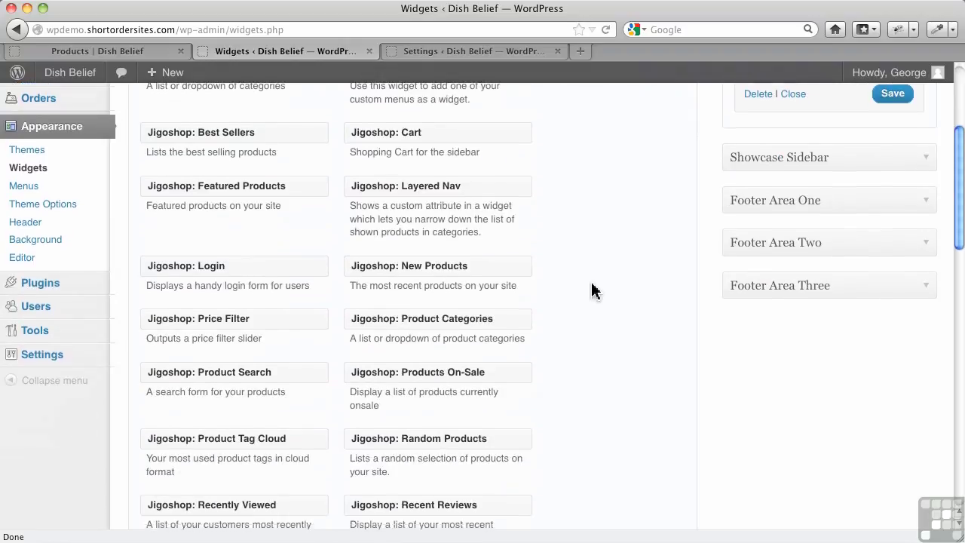
pyautogui.scroll(-4, 592, 292)
pyautogui.scroll(4, 592, 292)
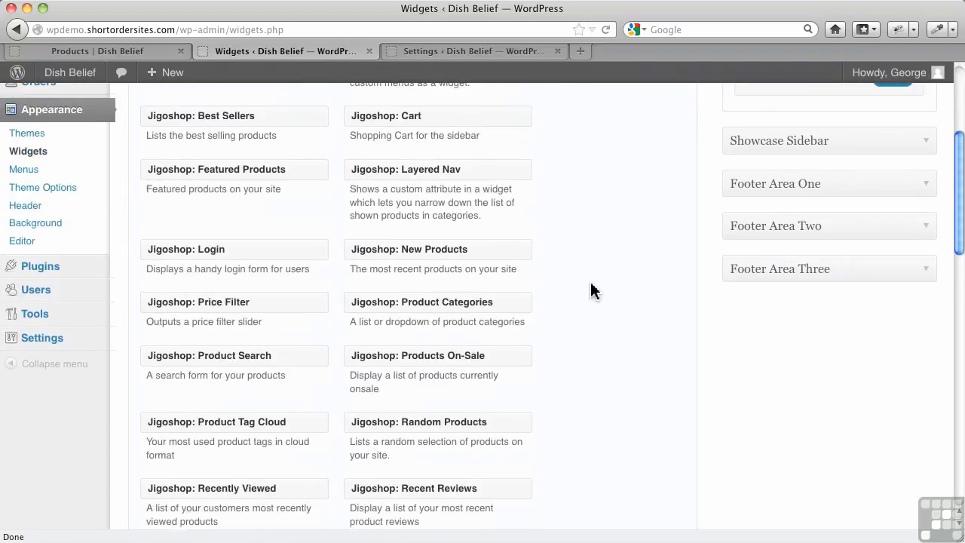
pyautogui.moveTo(273, 175); pyautogui.dragTo(820, 124)
pyautogui.scroll(4, 792, 226)
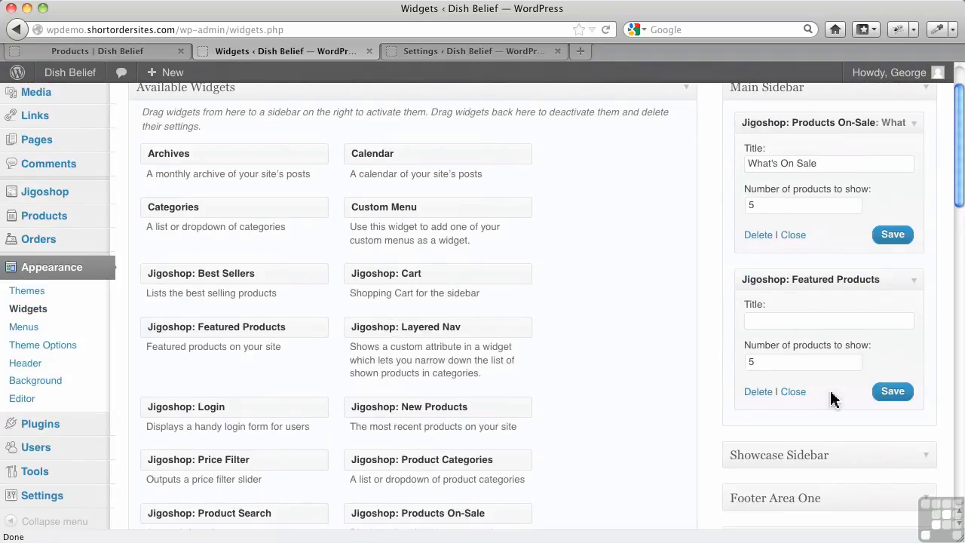
# - Title the Featured Products widget "What's Great", save it and check its product list on the reloaded shop page
pyautogui.click(797, 324)
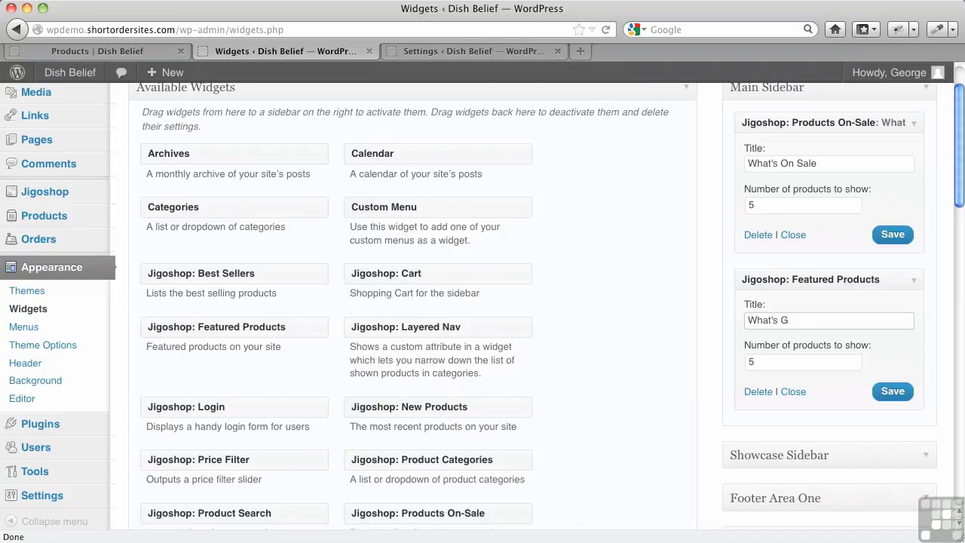
pyautogui.click(889, 391)
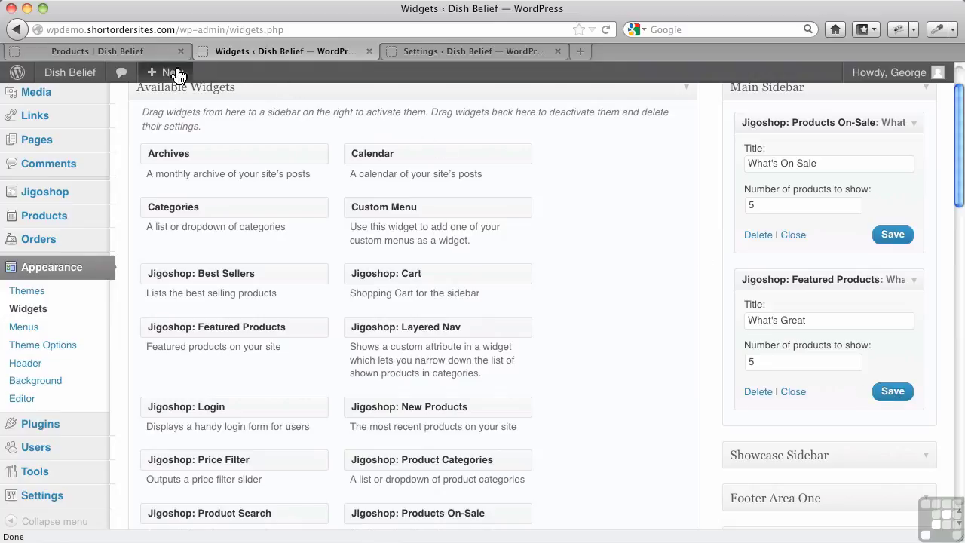
pyautogui.click(117, 52)
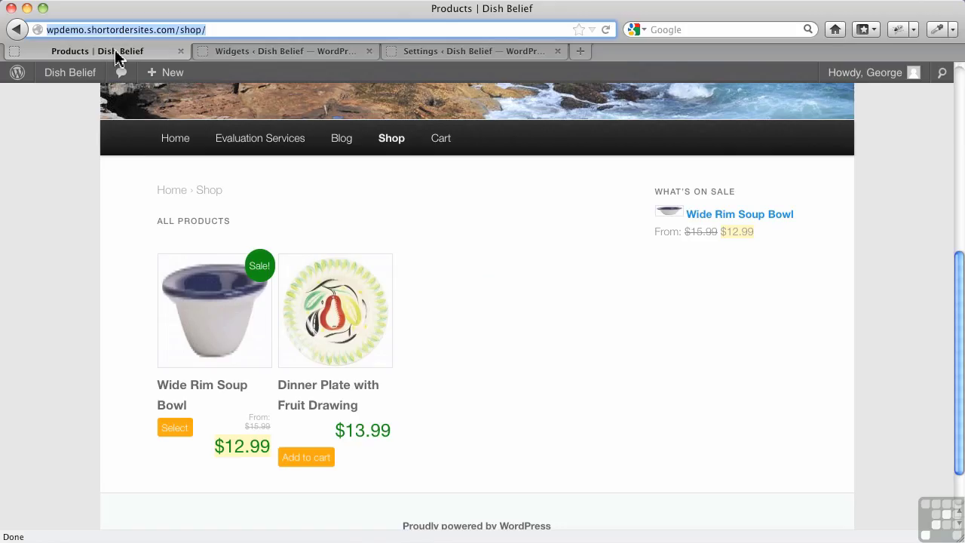
pyautogui.click(607, 31)
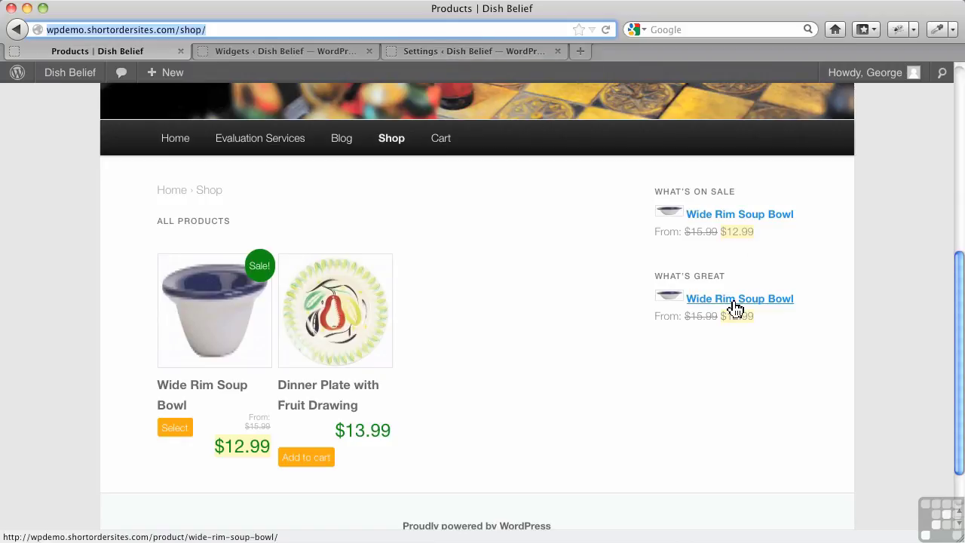
# - Turn off the Featured option of the Wide Rim Soup Bowl product and update the product
pyautogui.click(457, 51)
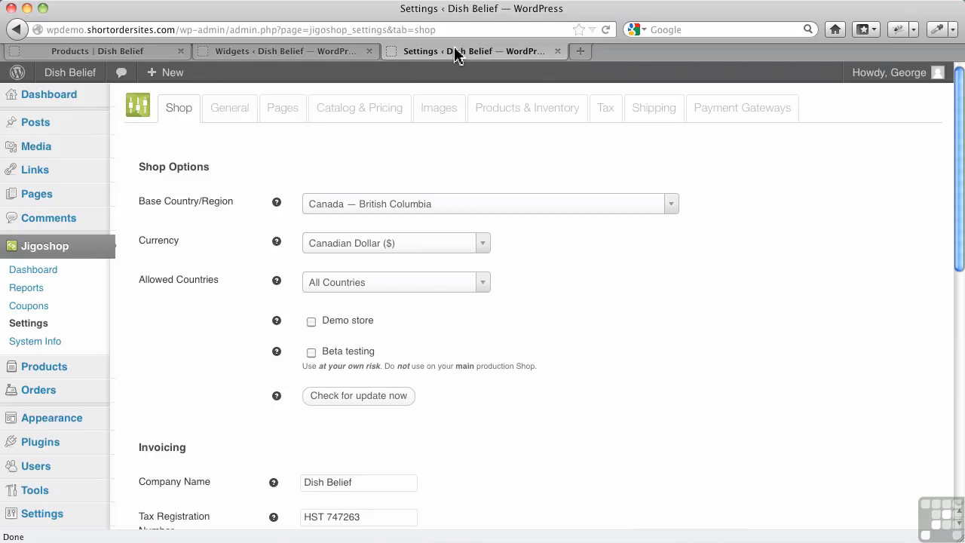
pyautogui.moveTo(76, 365)
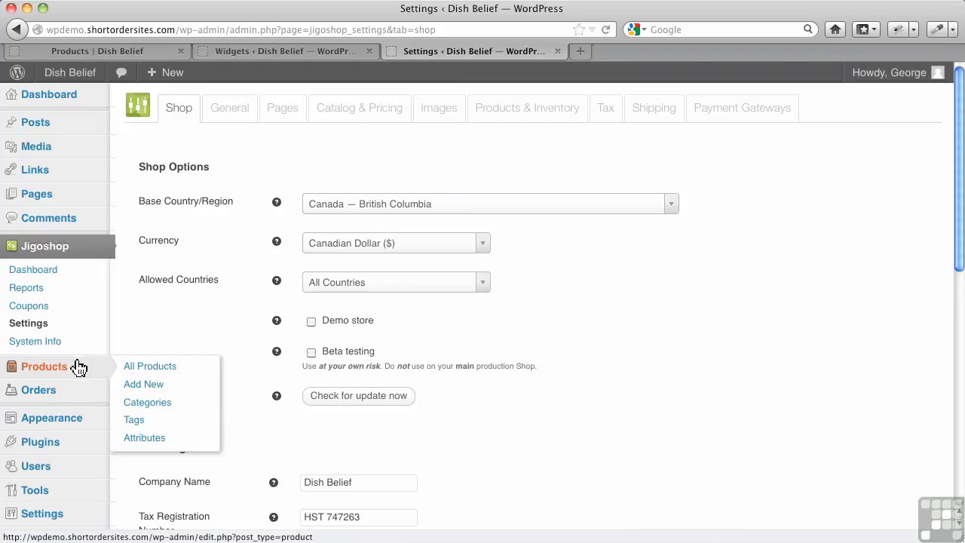
pyautogui.click(128, 369)
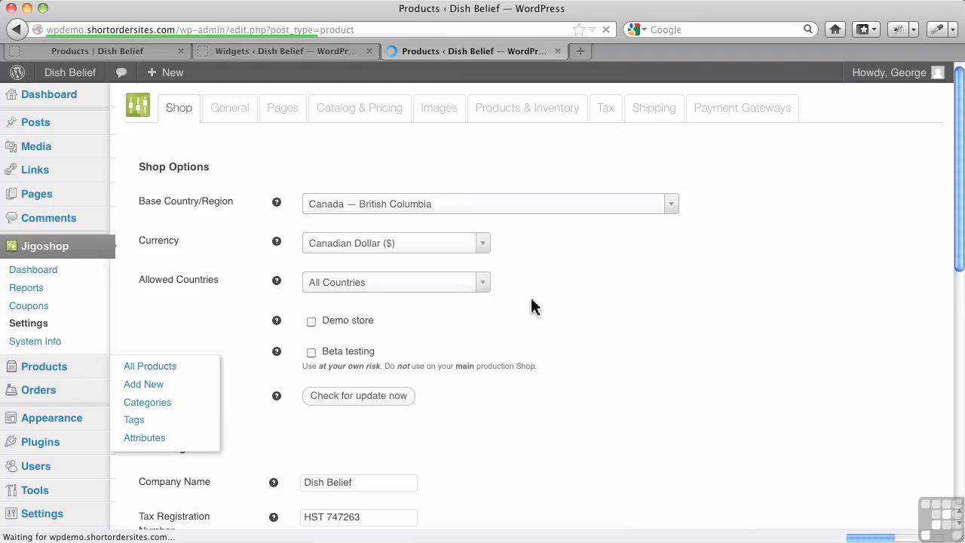
pyautogui.click(292, 264)
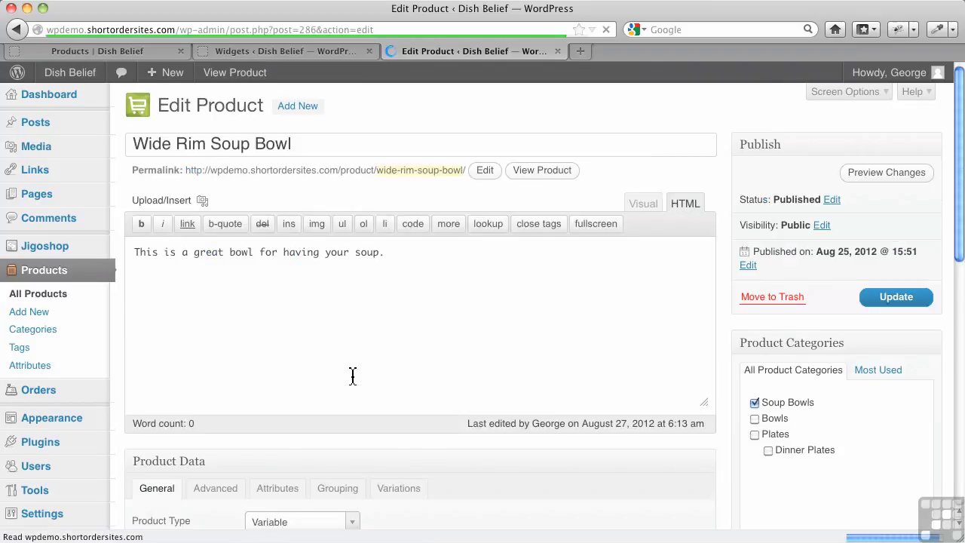
pyautogui.scroll(-8, 353, 377)
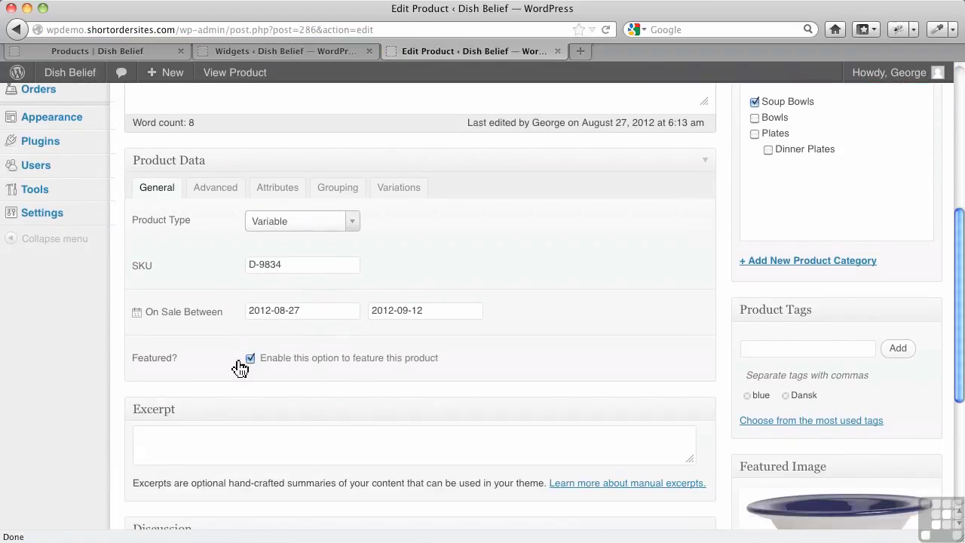
pyautogui.click(250, 359)
pyautogui.scroll(8, 610, 358)
pyautogui.click(892, 299)
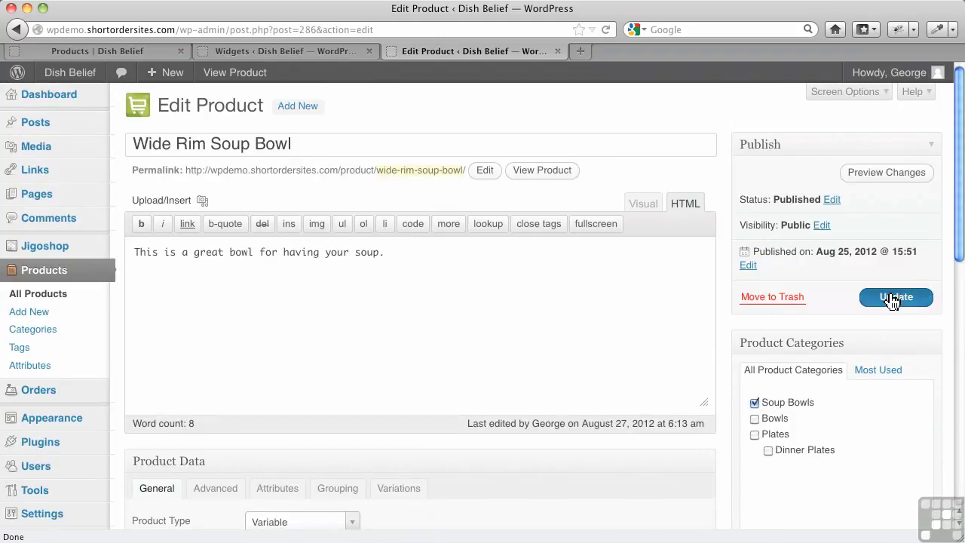
# - Check the featured products area in the reloaded shop page's sidebar and return to the widget settings
pyautogui.click(142, 53)
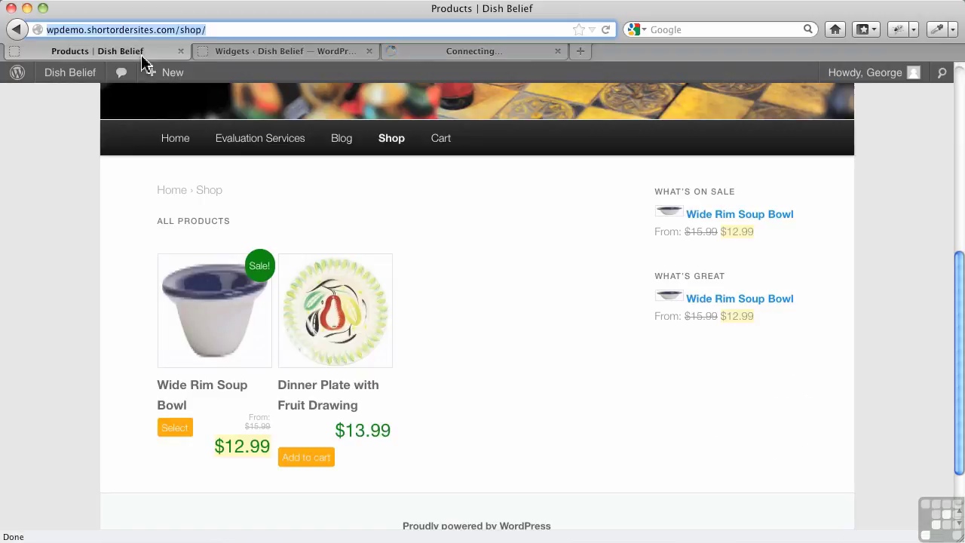
pyautogui.click(604, 30)
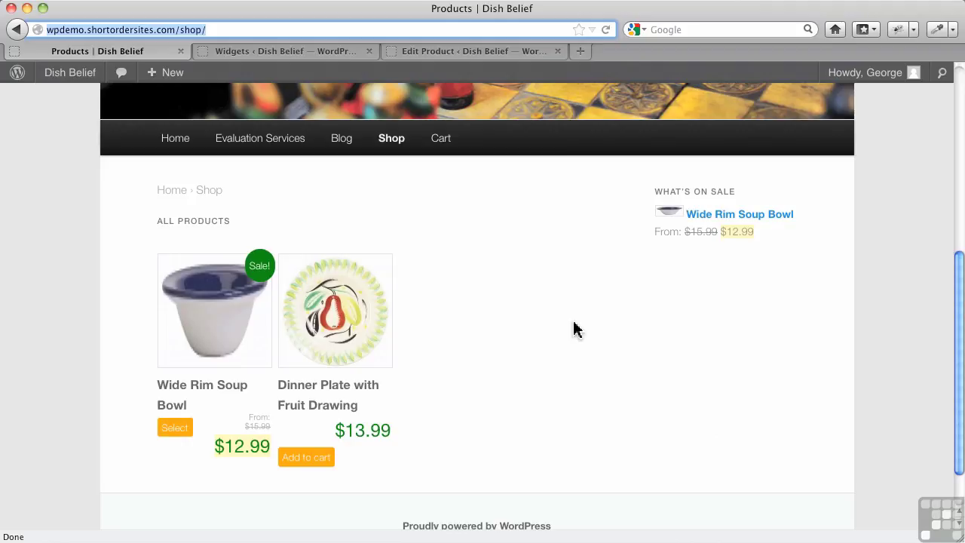
pyautogui.click(273, 52)
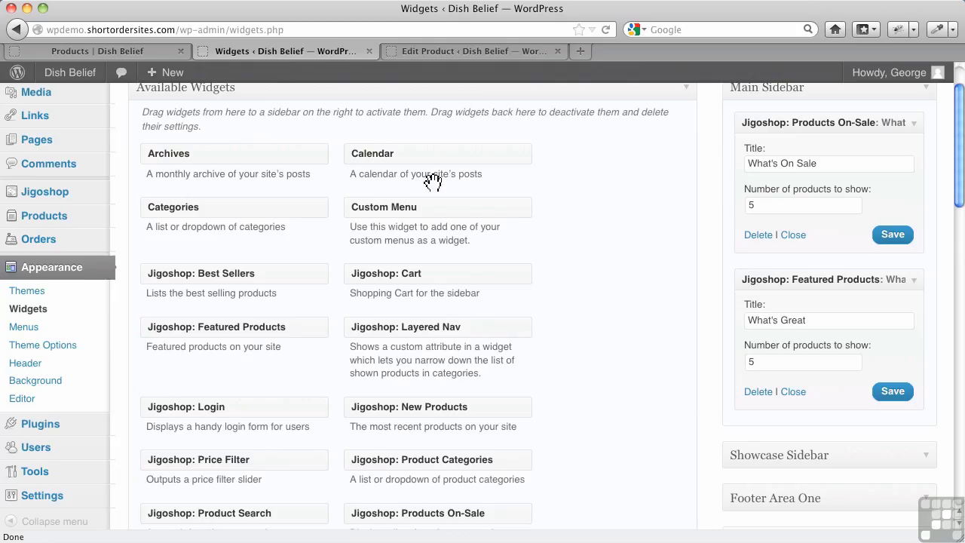